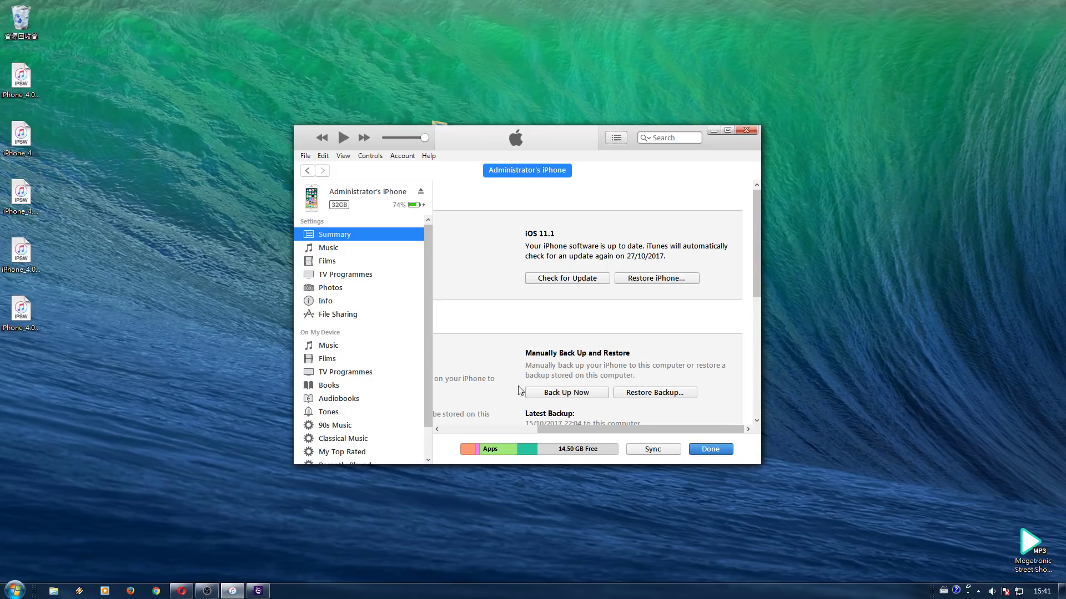
Switch to the Opera browser and jump from the error number list to the "Check your USB connections" section
click(182, 590)
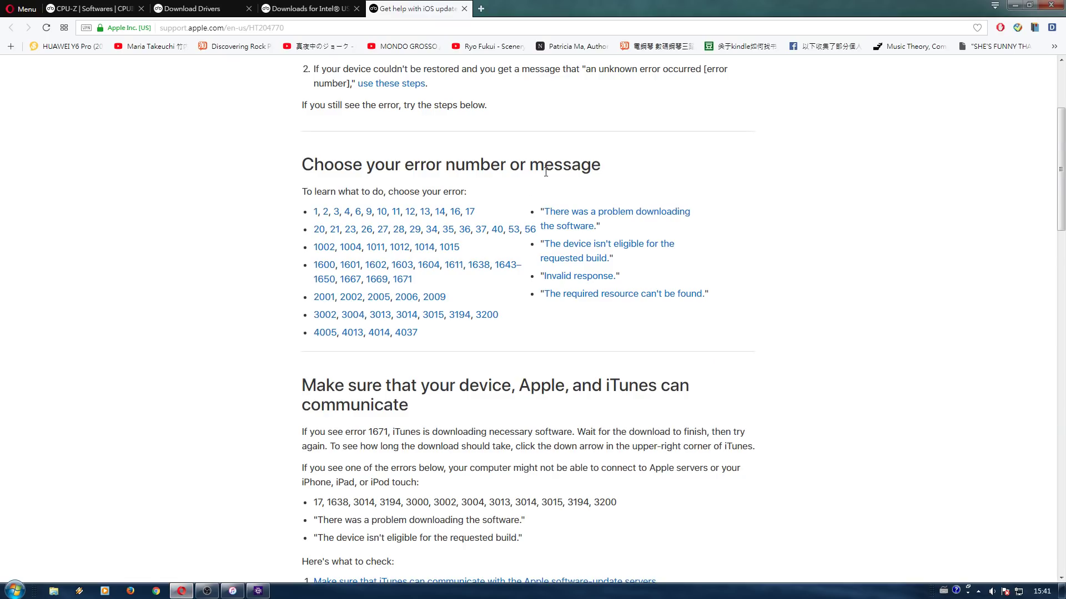
scroll(1061, 128, up, 1)
scroll(1061, 128, down, 1)
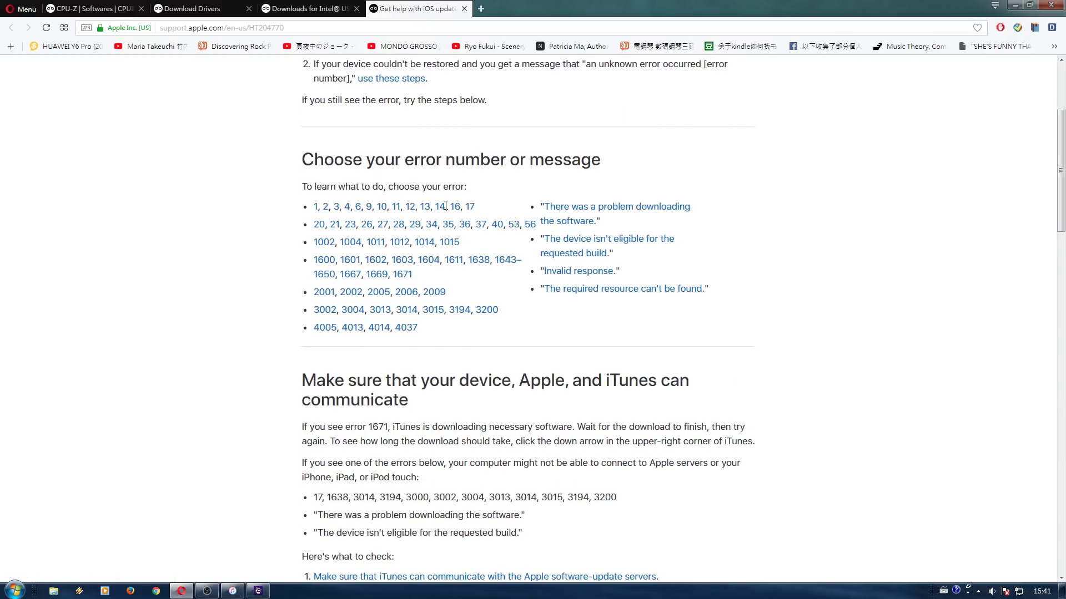
click(432, 209)
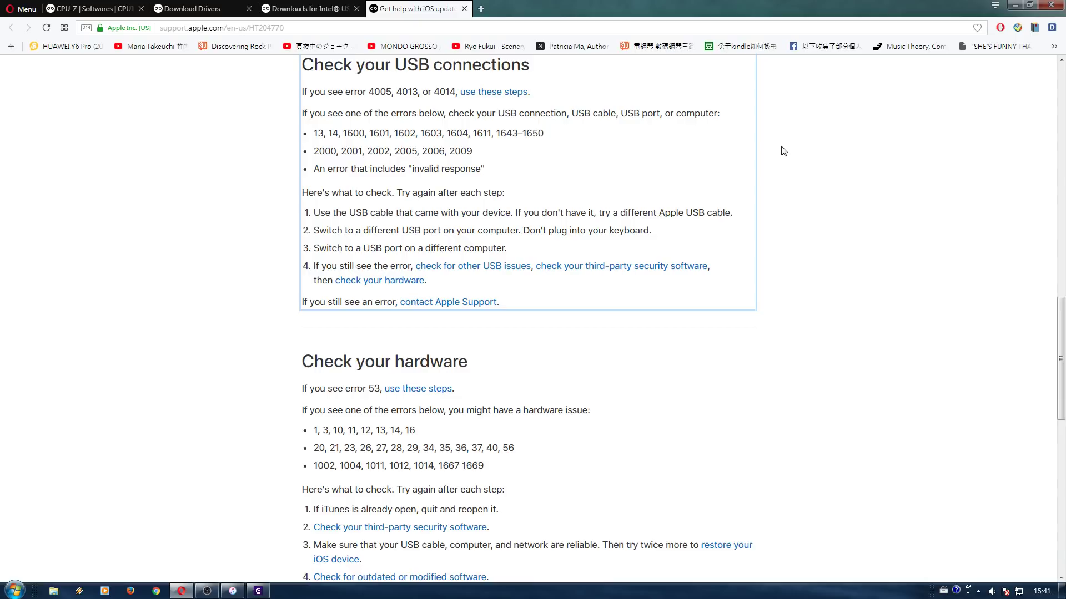
scroll(486, 208, up, 1)
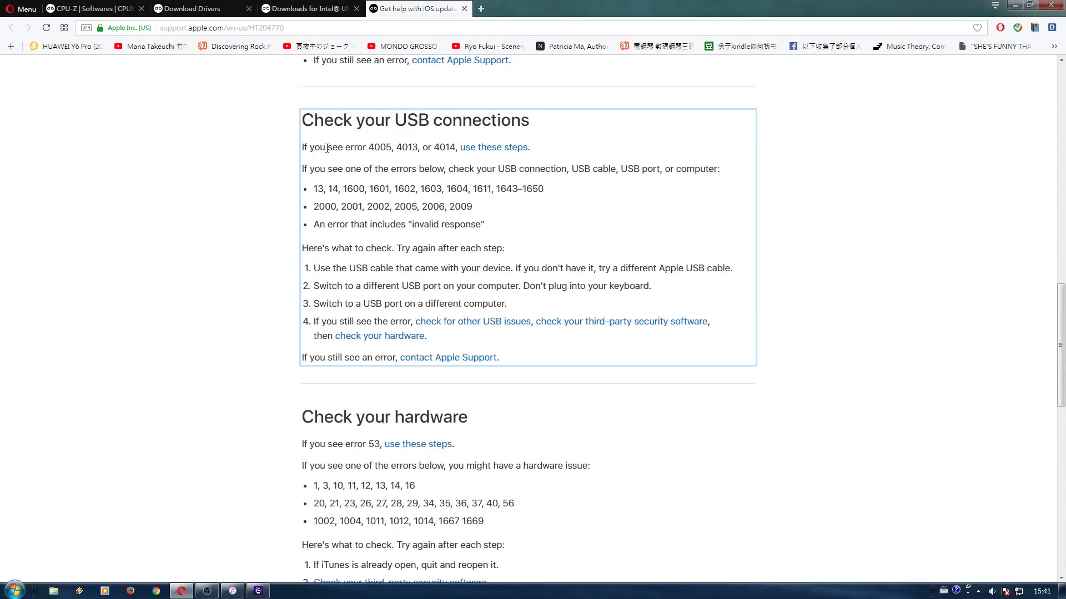
Read the affected error numbers and the advice on using the original USB cable in the "Check your USB connections" section
drag(316, 147, 516, 242)
click(516, 240)
drag(327, 180, 589, 253)
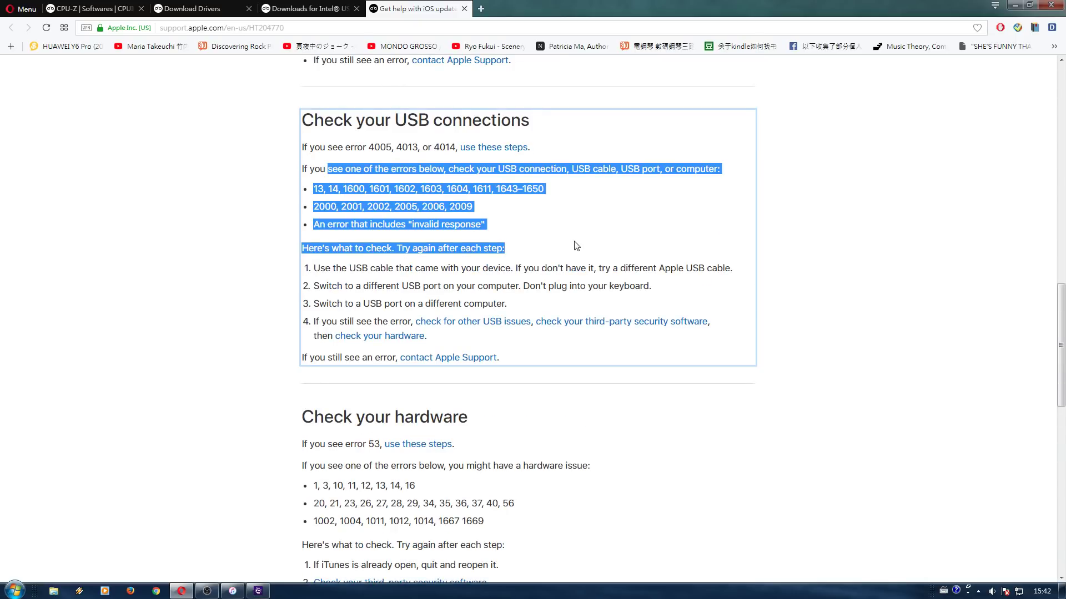
click(593, 255)
drag(326, 268, 512, 270)
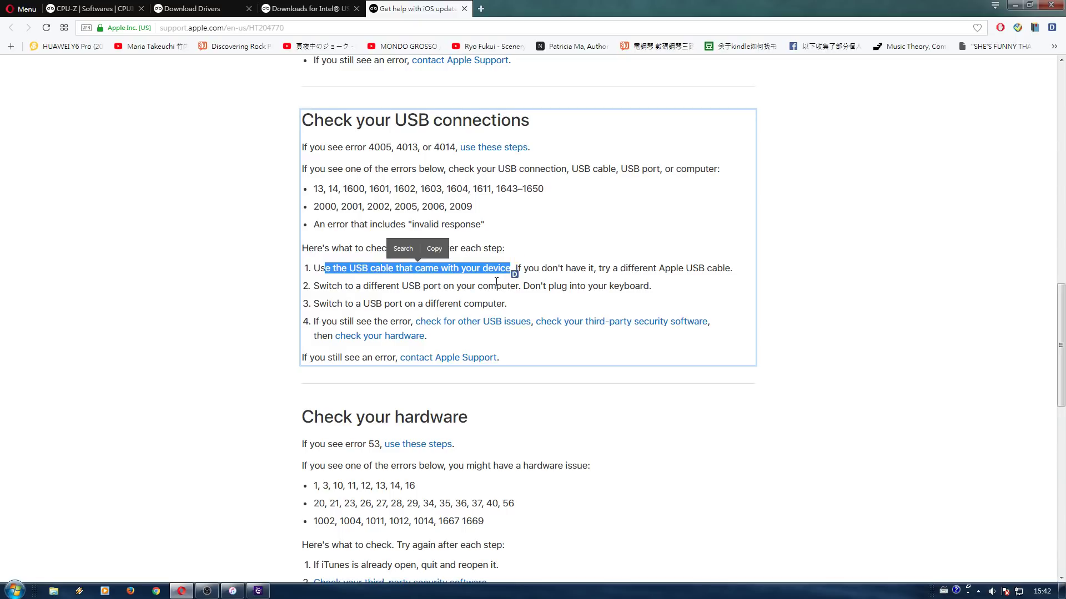
click(641, 284)
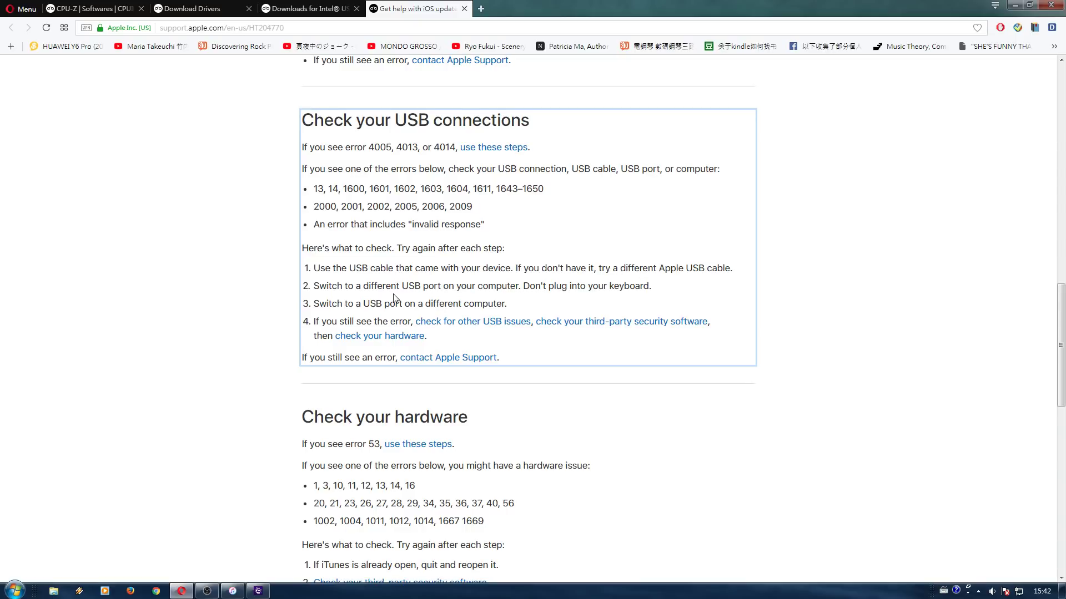
Review the advice on trying a different computer, USB port or cable, and switch back to iTunes
drag(360, 304, 544, 307)
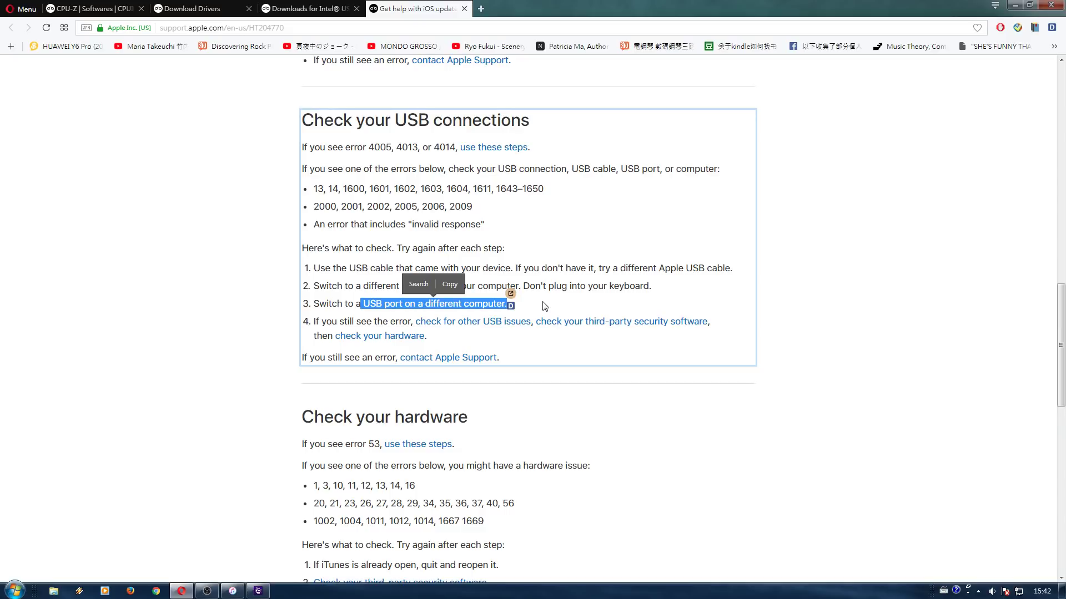
click(543, 305)
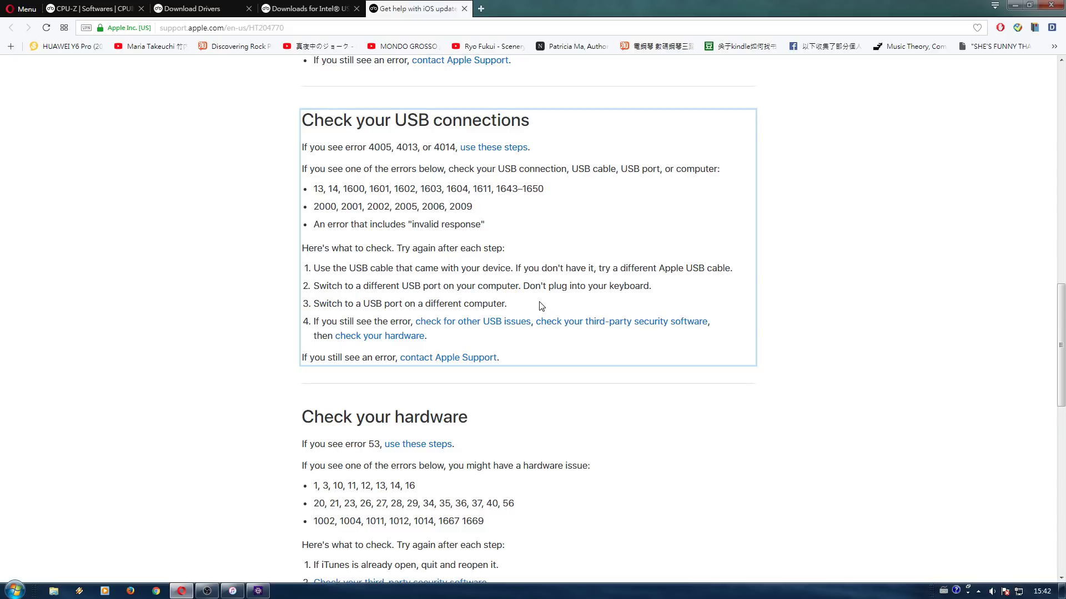
drag(542, 306, 309, 307)
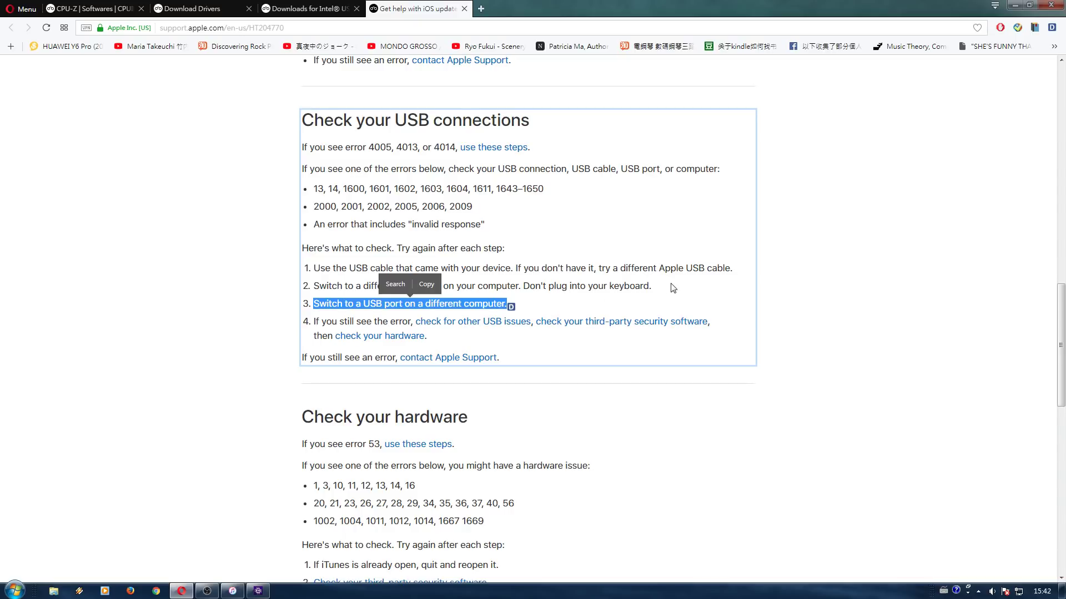
drag(669, 287, 307, 271)
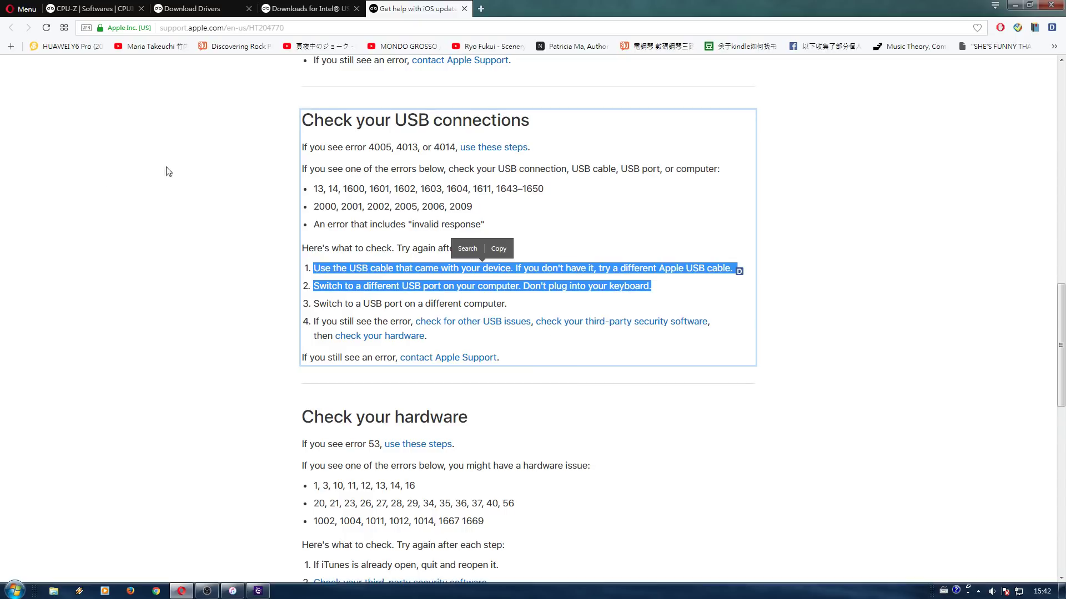
drag(167, 171, 380, 489)
click(380, 489)
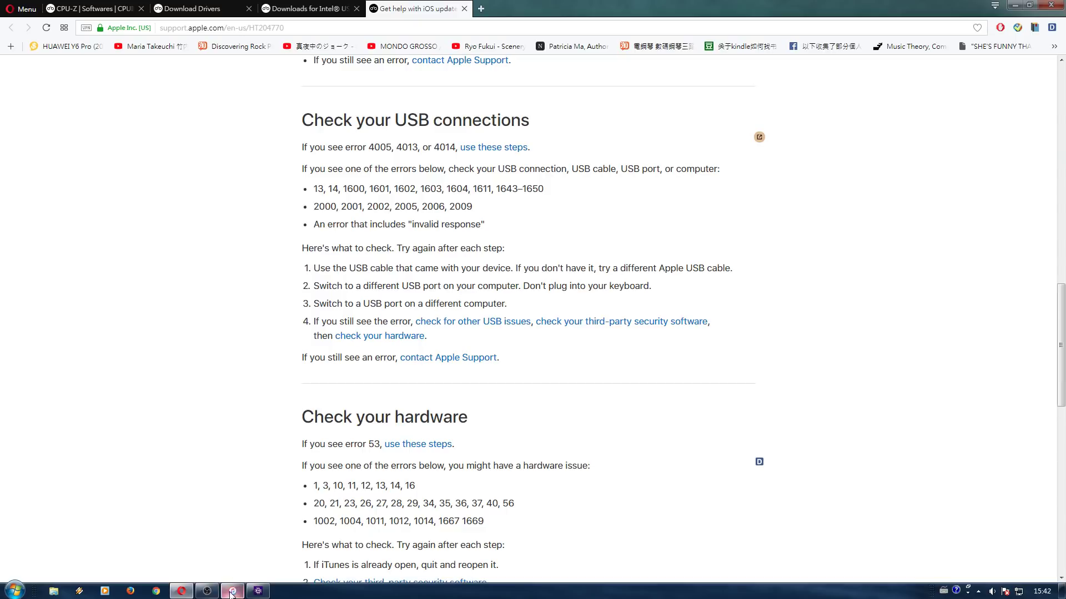
mouse_move(232, 592)
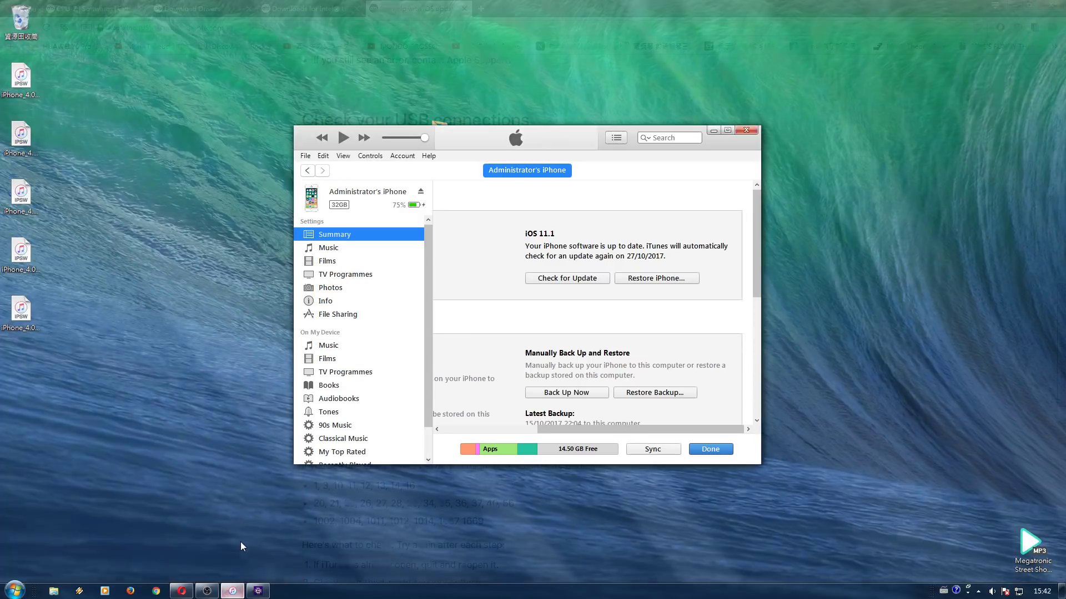
click(242, 550)
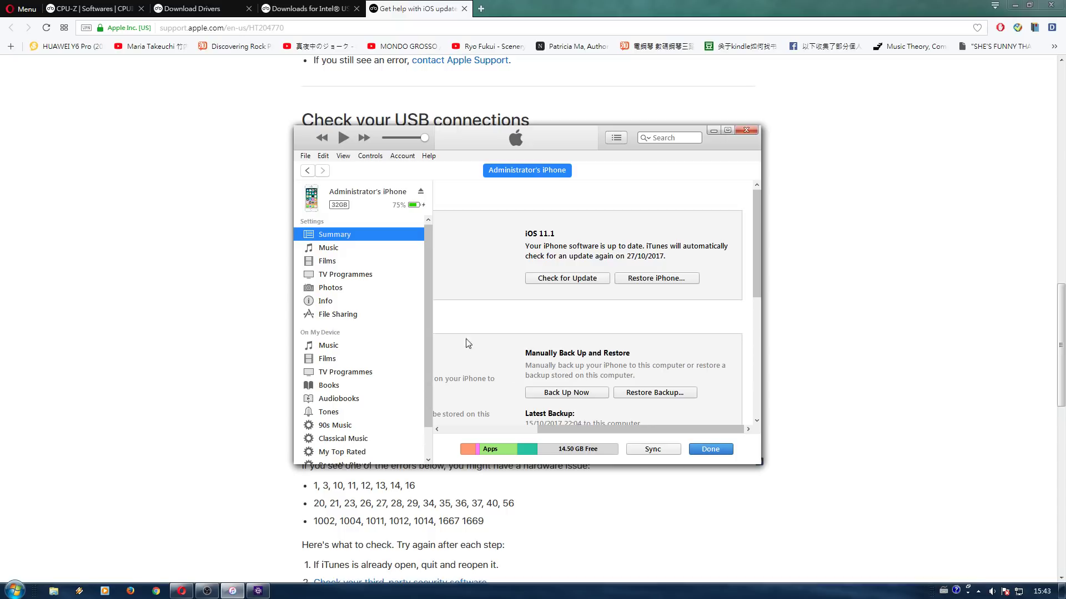
Open the Users folder (使用者) on the C: drive in Windows Explorer and show its full path
click(14, 590)
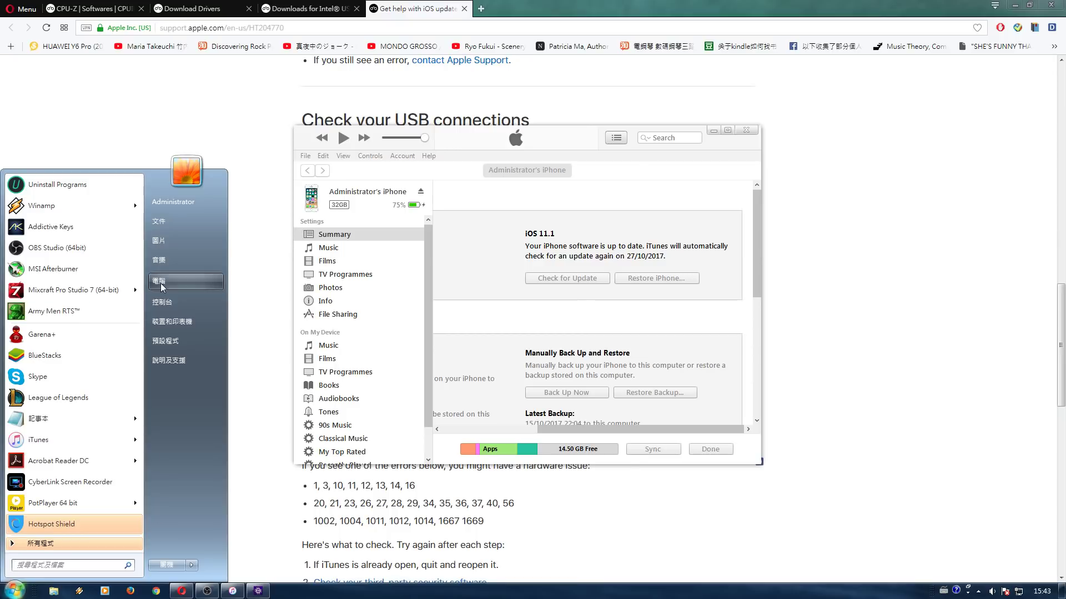
click(161, 283)
drag(517, 144, 605, 136)
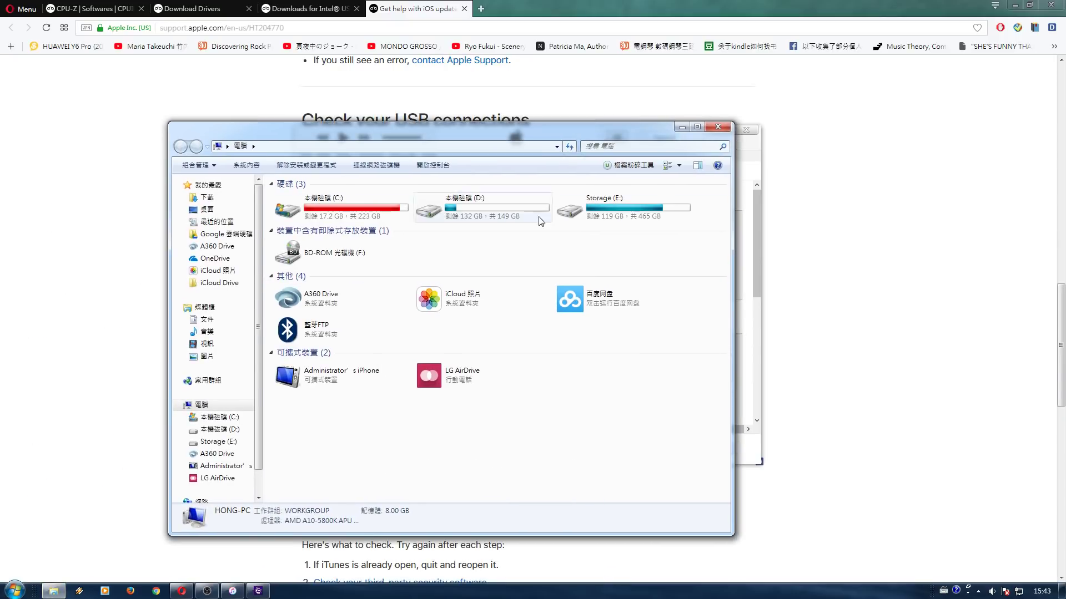
double_click(383, 213)
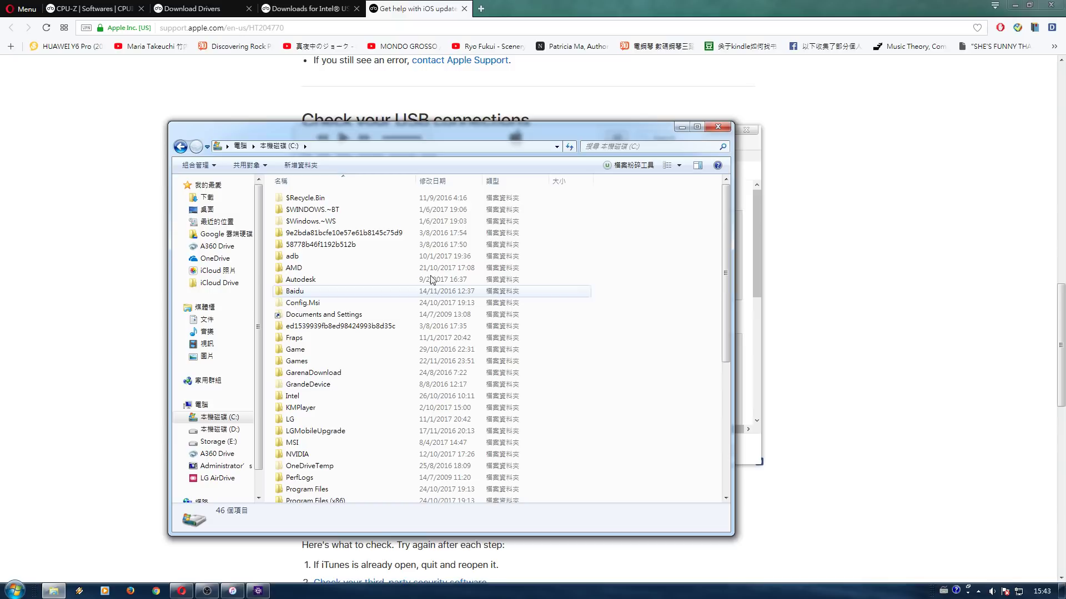
drag(725, 315, 721, 413)
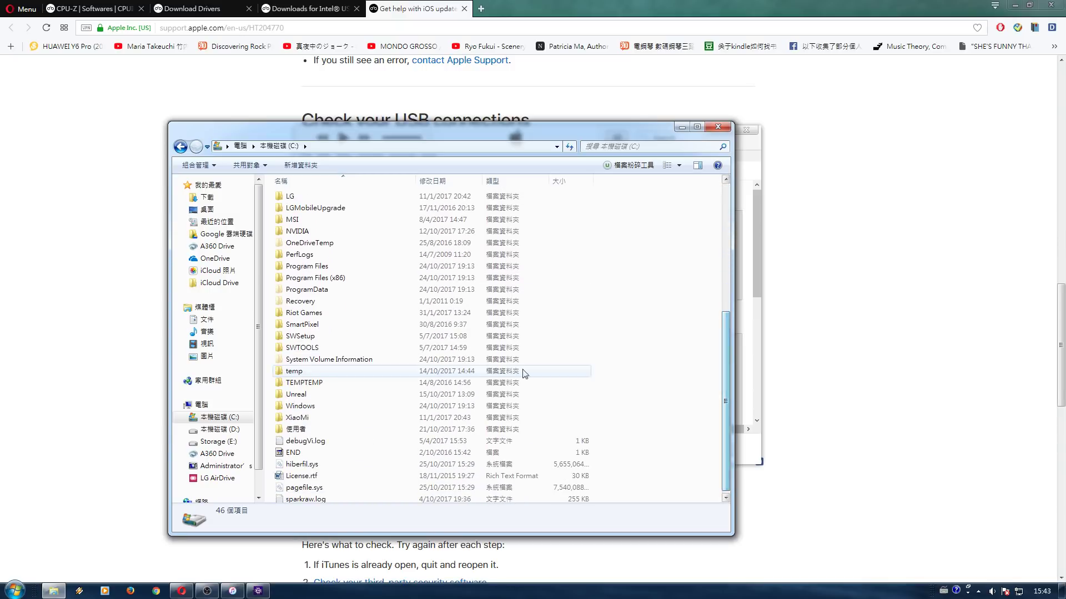
double_click(340, 429)
click(374, 147)
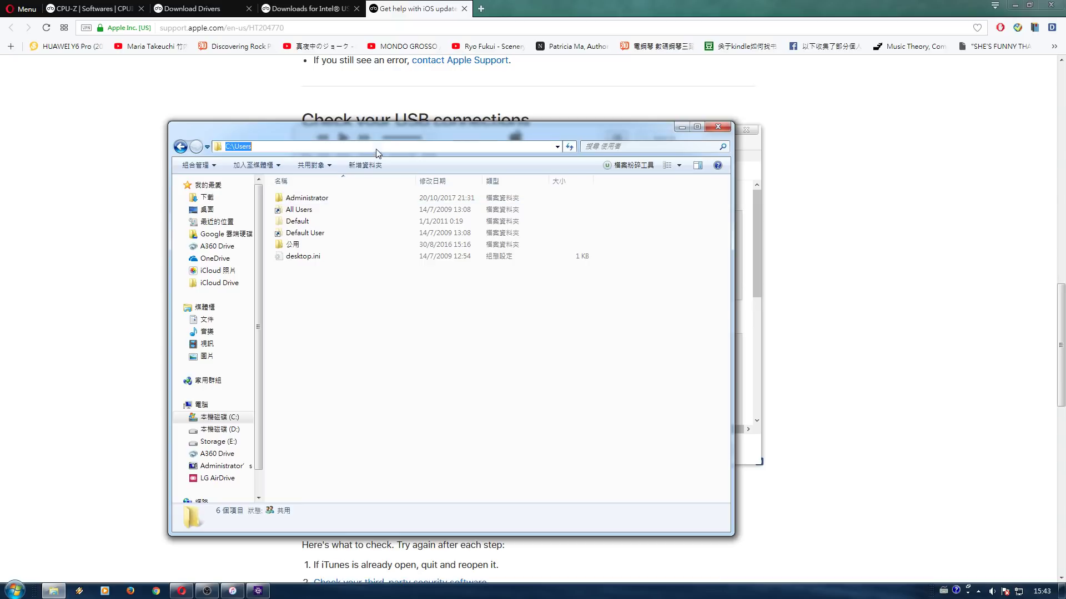
click(244, 146)
click(533, 335)
Open the Administrator folder, show its full path and locate the AppData folder in it
click(378, 199)
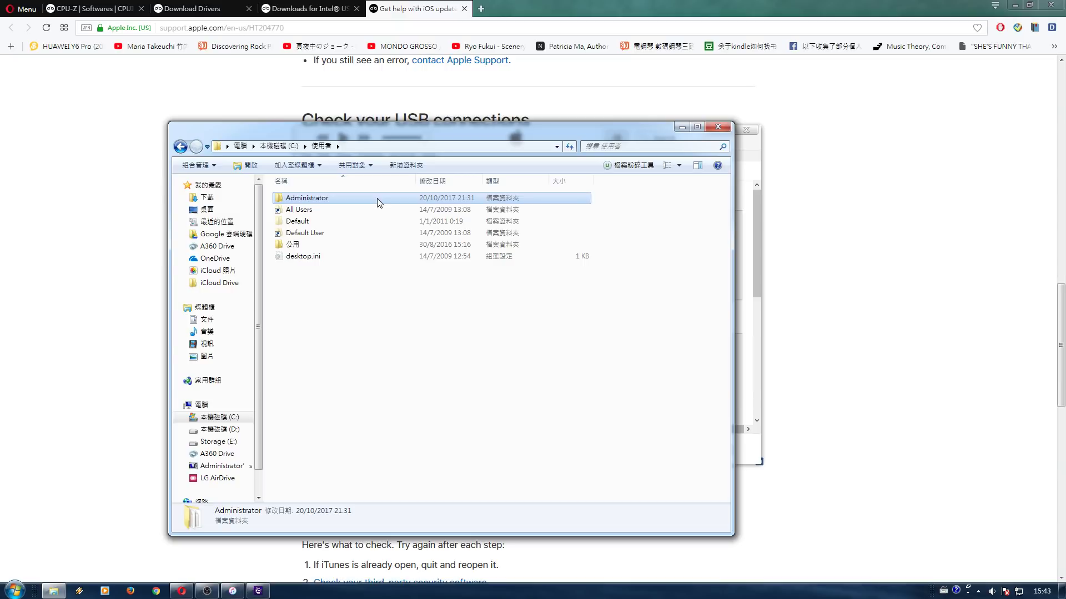
double_click(378, 198)
click(414, 147)
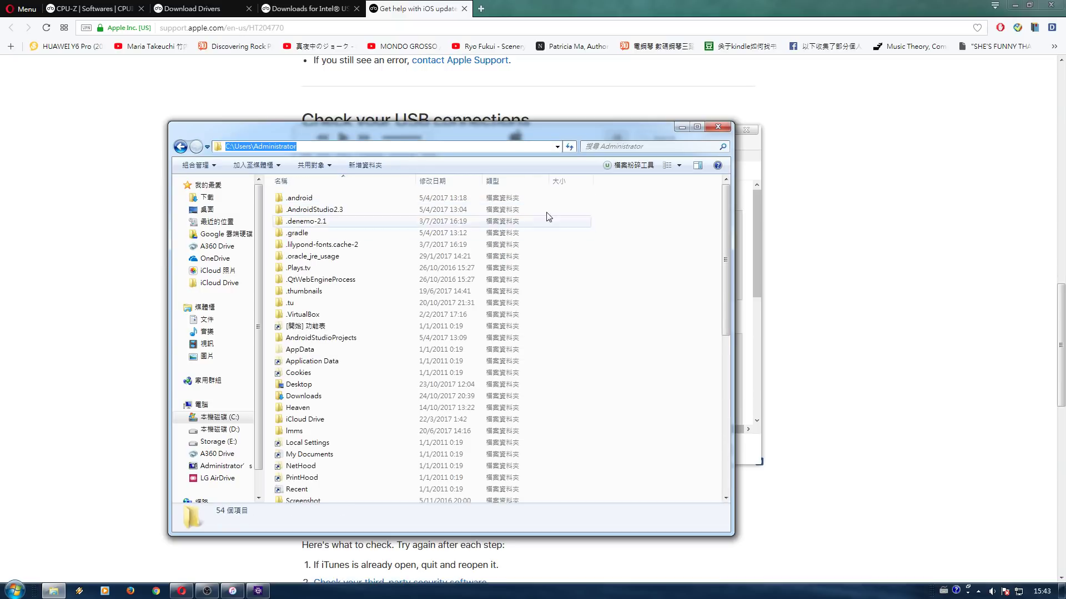
click(625, 280)
click(299, 350)
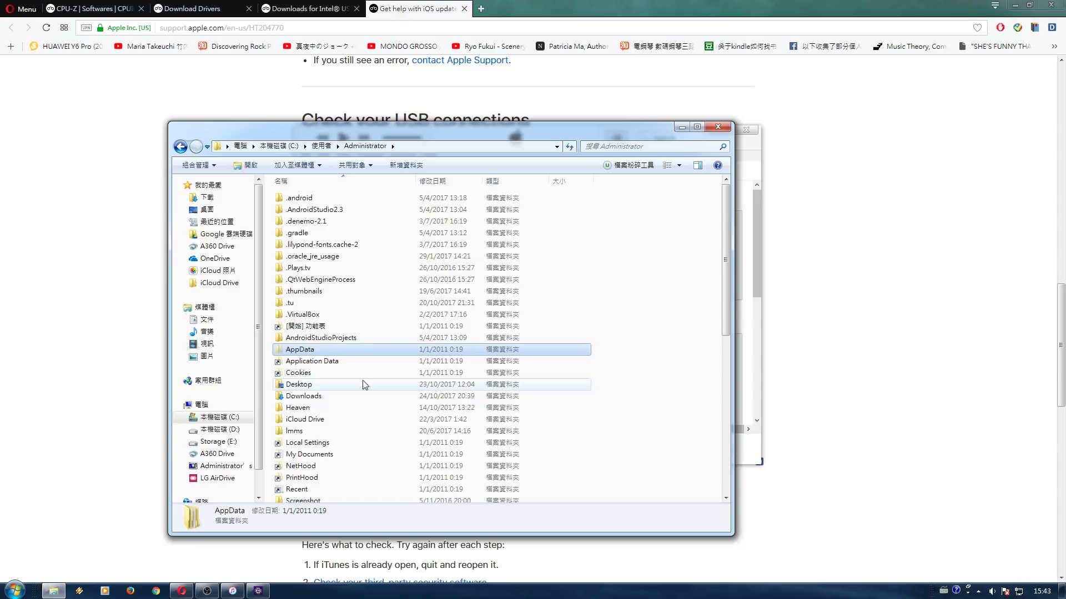
click(303, 361)
click(311, 350)
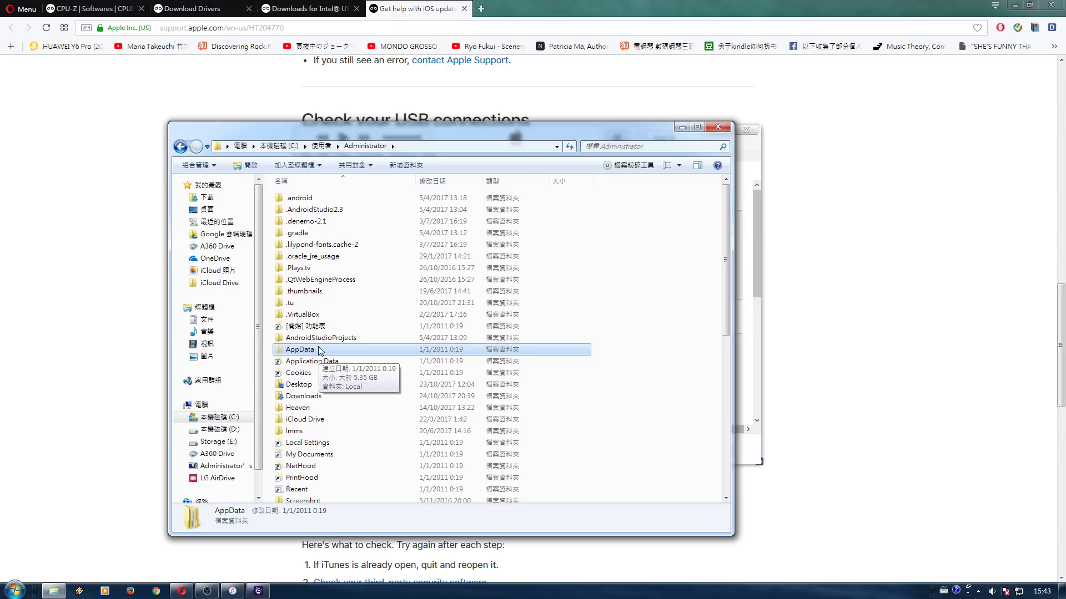
click(636, 337)
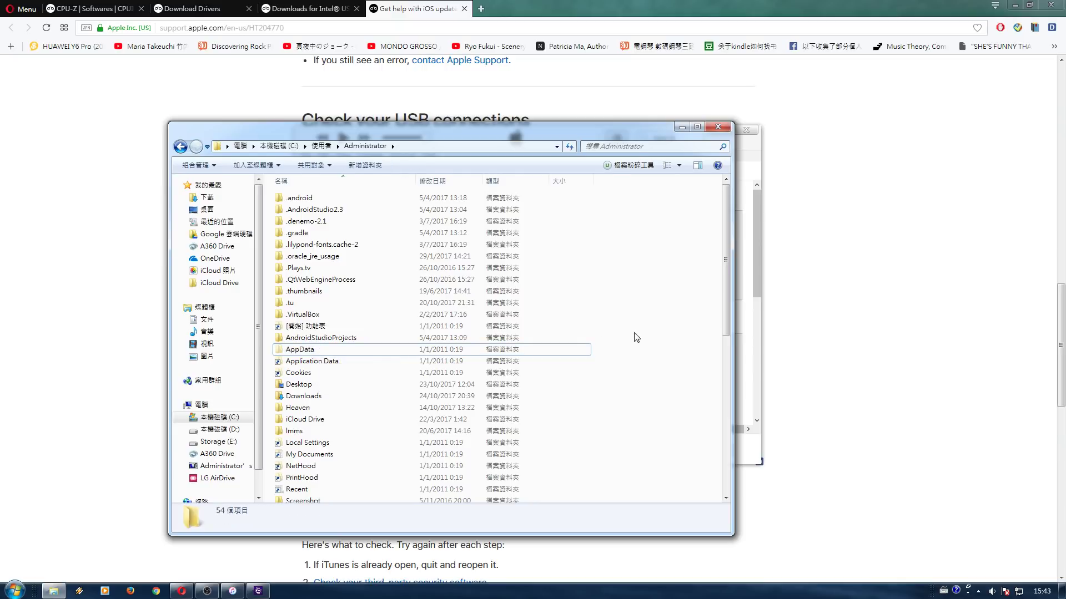
Check the option for showing hidden files, folders and drives in Folder Options, and close the dialog without saving
key(alt)
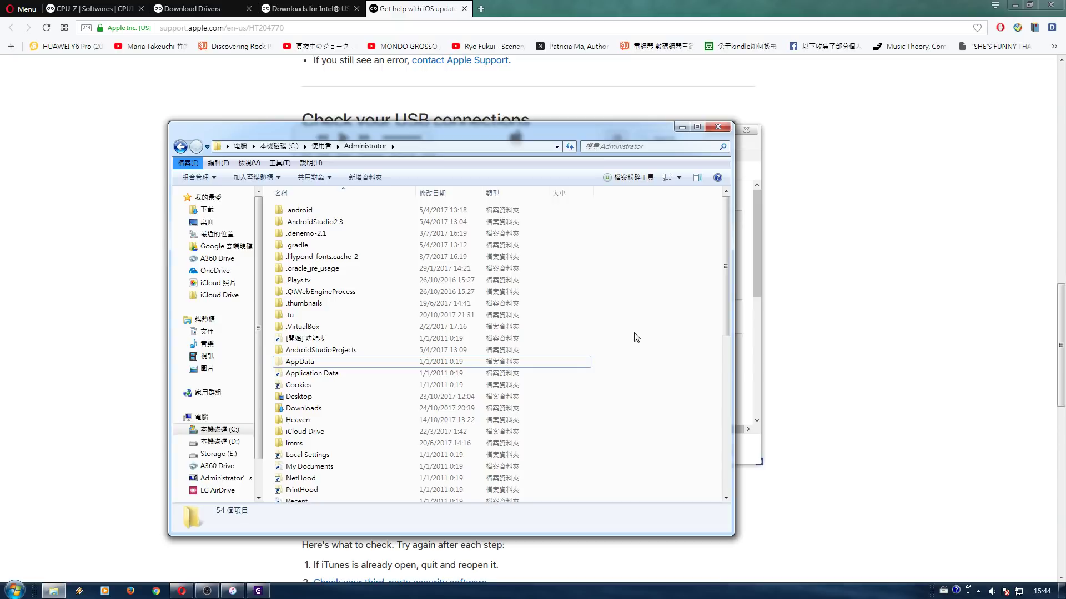
click(279, 162)
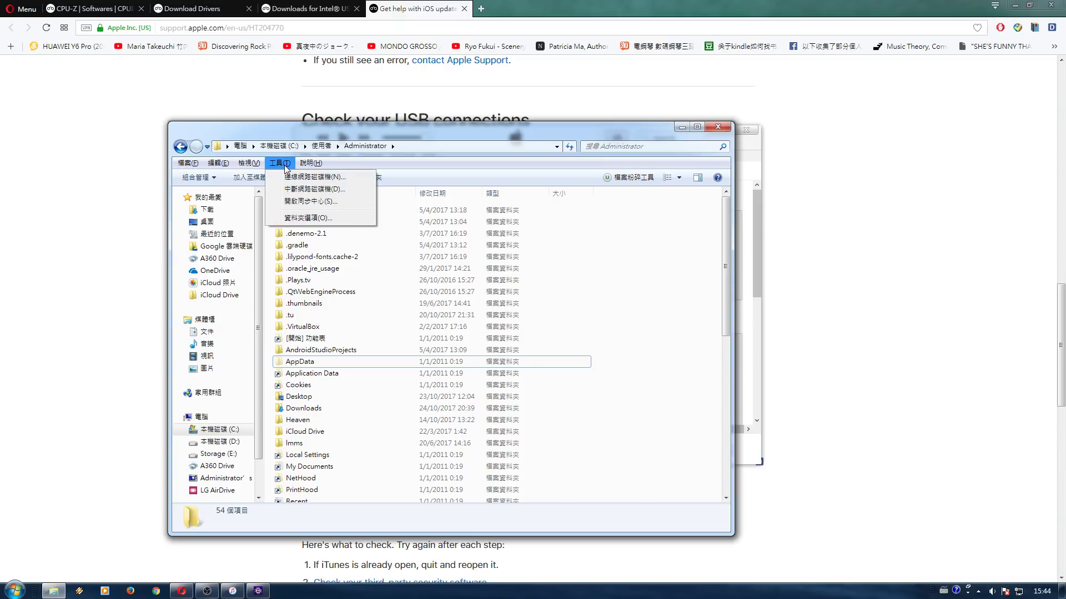
click(307, 221)
drag(250, 172, 463, 91)
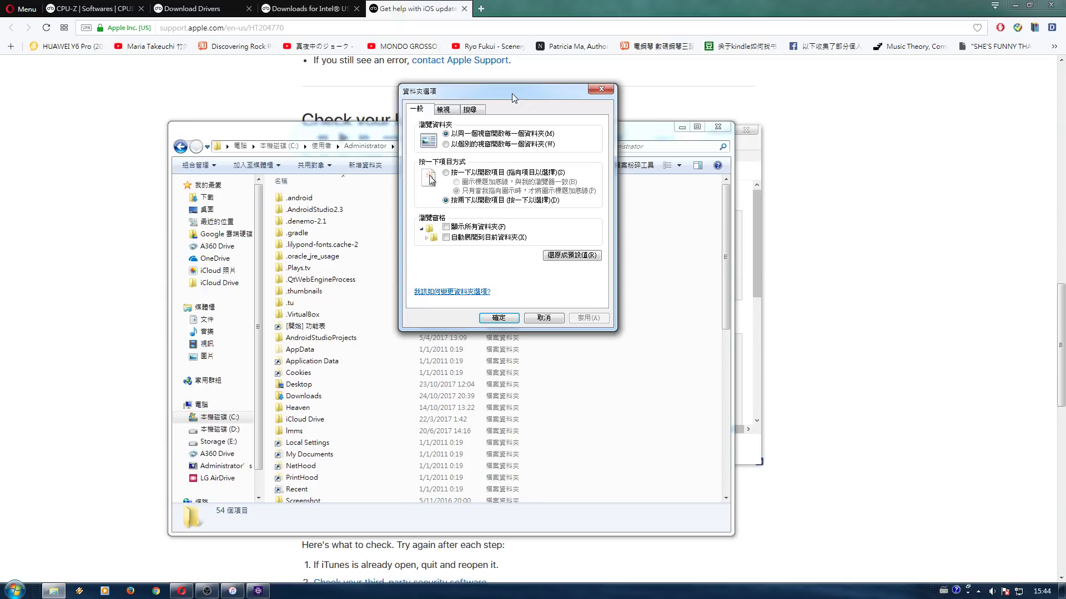
click(443, 110)
drag(594, 199, 561, 257)
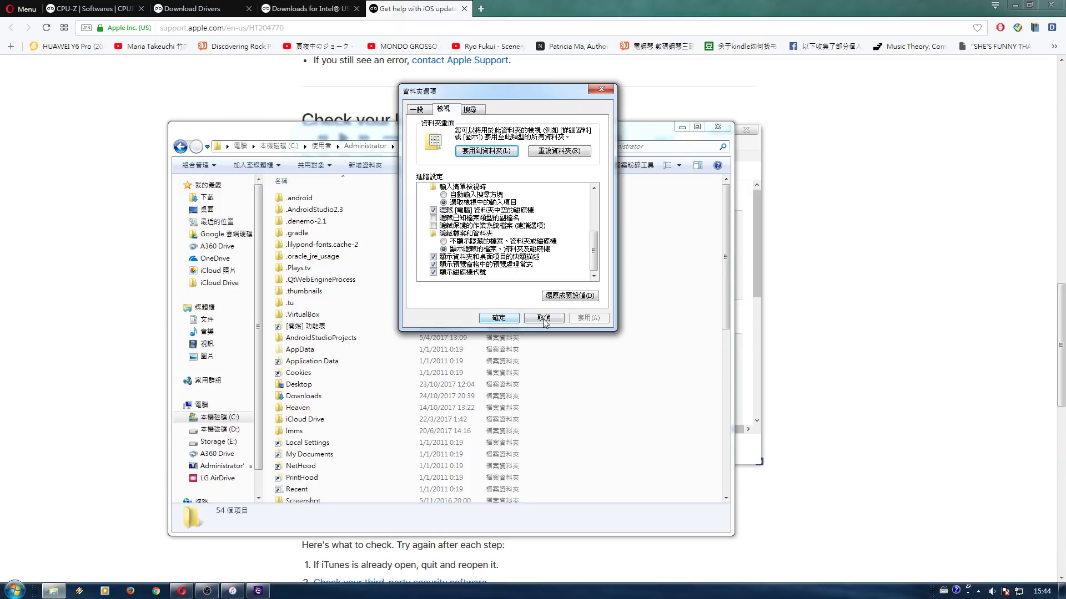
click(470, 250)
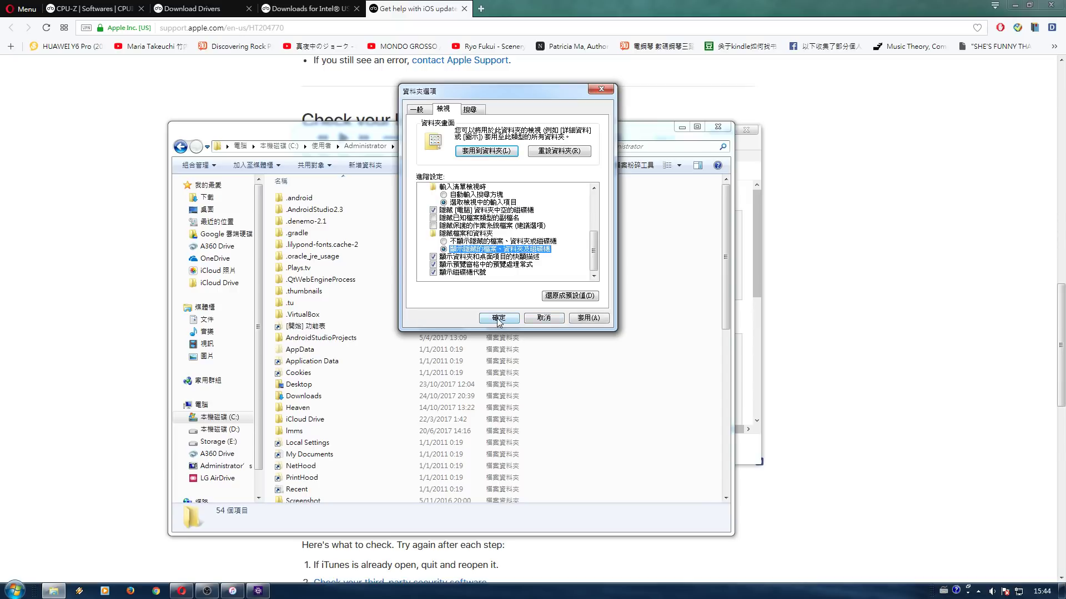
click(543, 318)
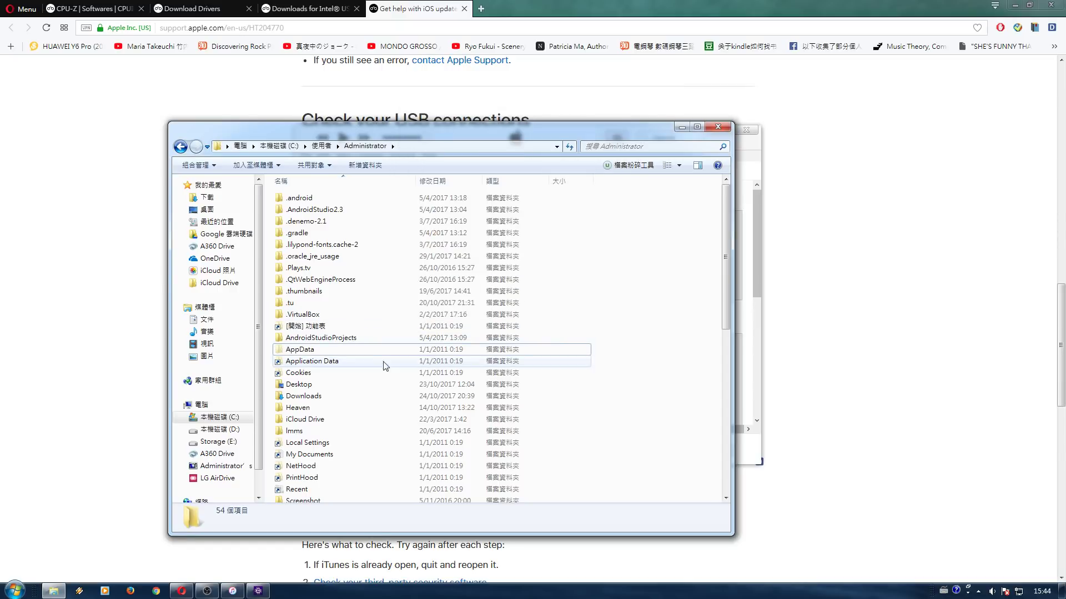
Open the iTunes folder under AppData\Roaming\Apple Computer
click(352, 348)
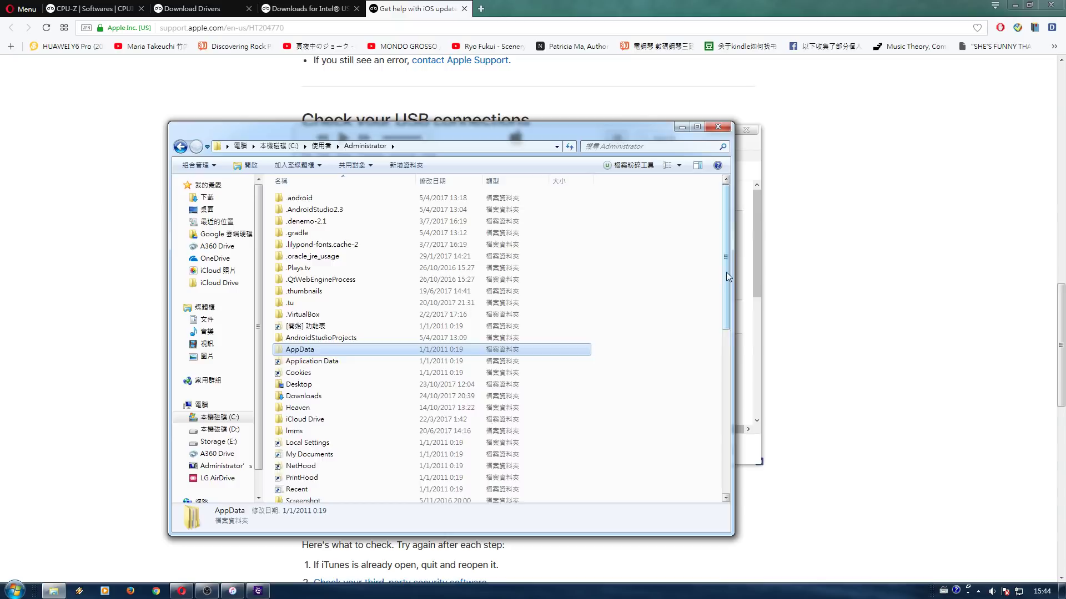
drag(725, 280, 725, 289)
double_click(293, 331)
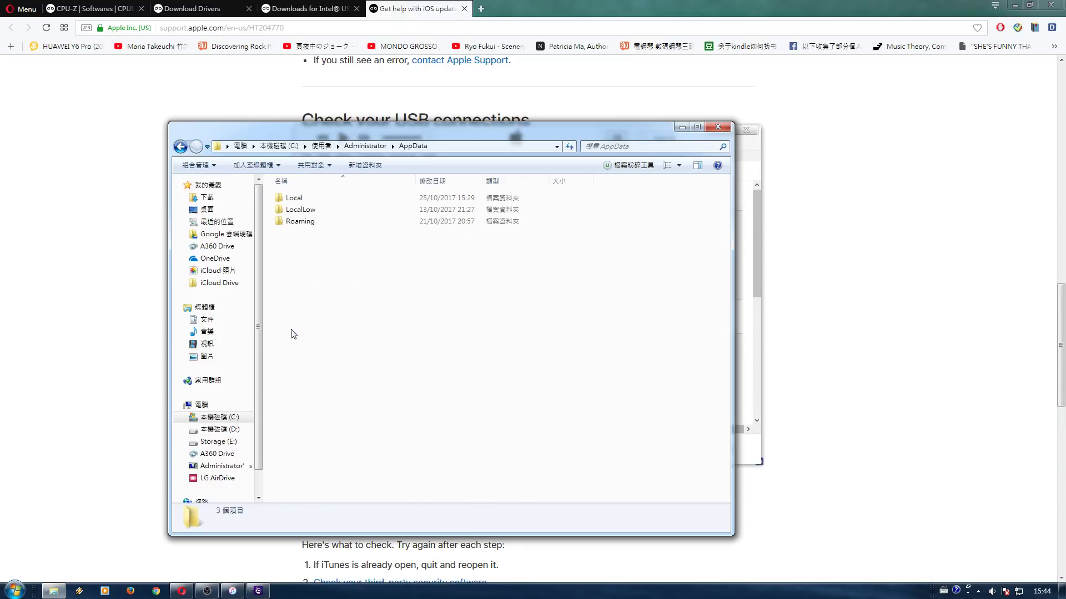
double_click(309, 223)
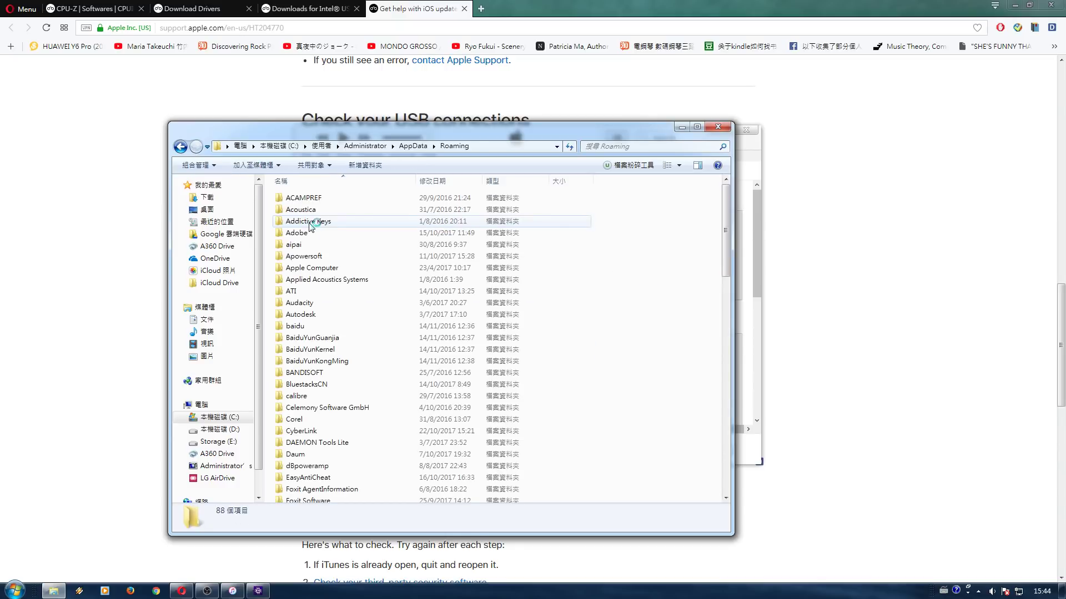
double_click(355, 272)
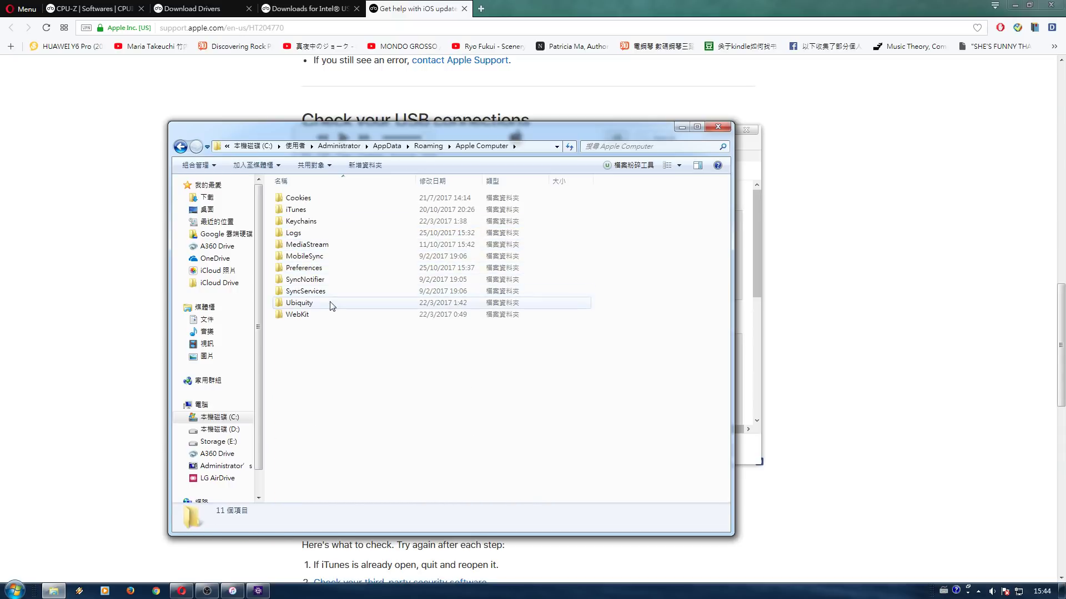
double_click(298, 210)
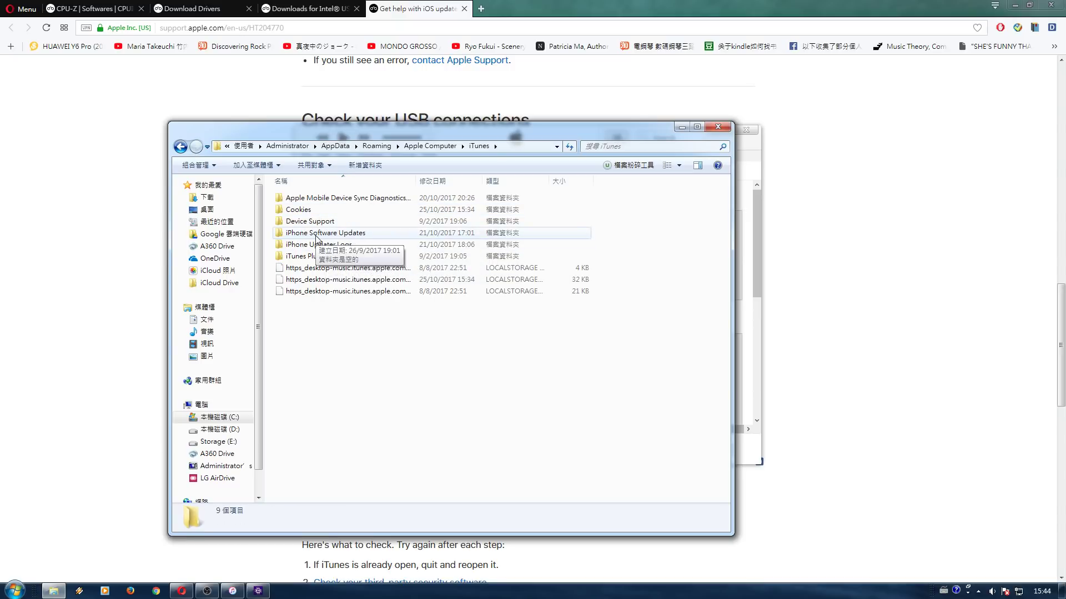
Open the iPhone Software Updates folder and move its window aside to uncover the iTunes window
double_click(361, 234)
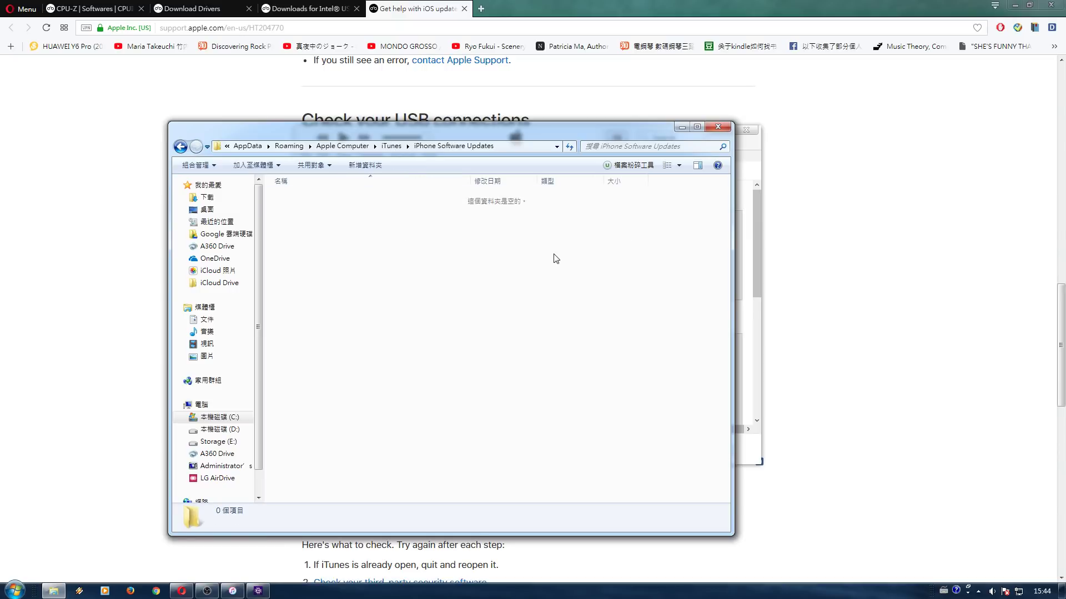
drag(558, 131, 421, 87)
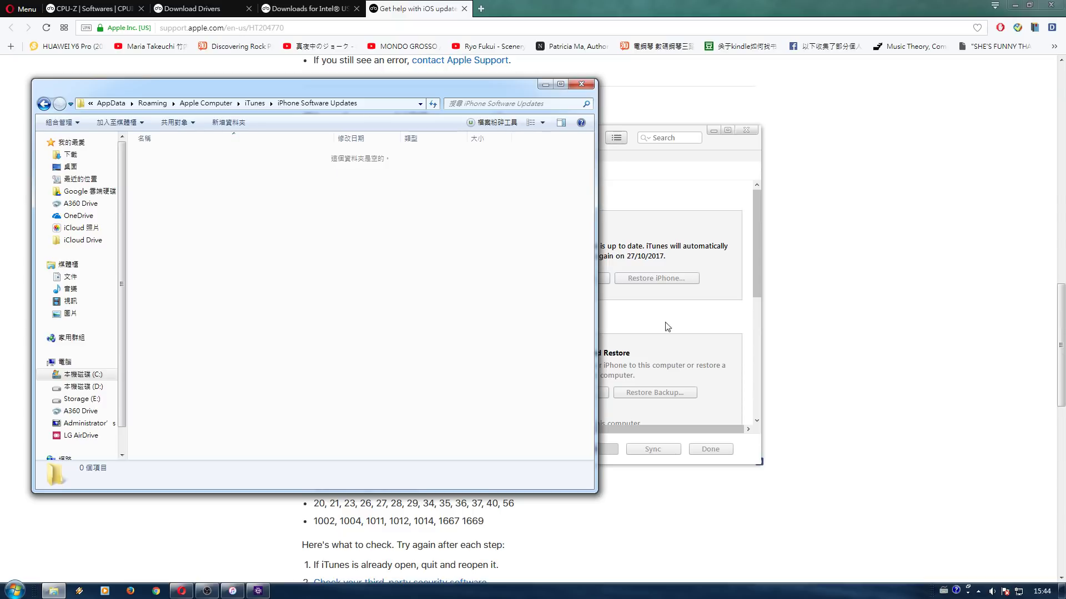
Show the desktop and step through the iPhone .ipsw restore files stored there to see their full names
click(1062, 591)
drag(72, 89, 33, 133)
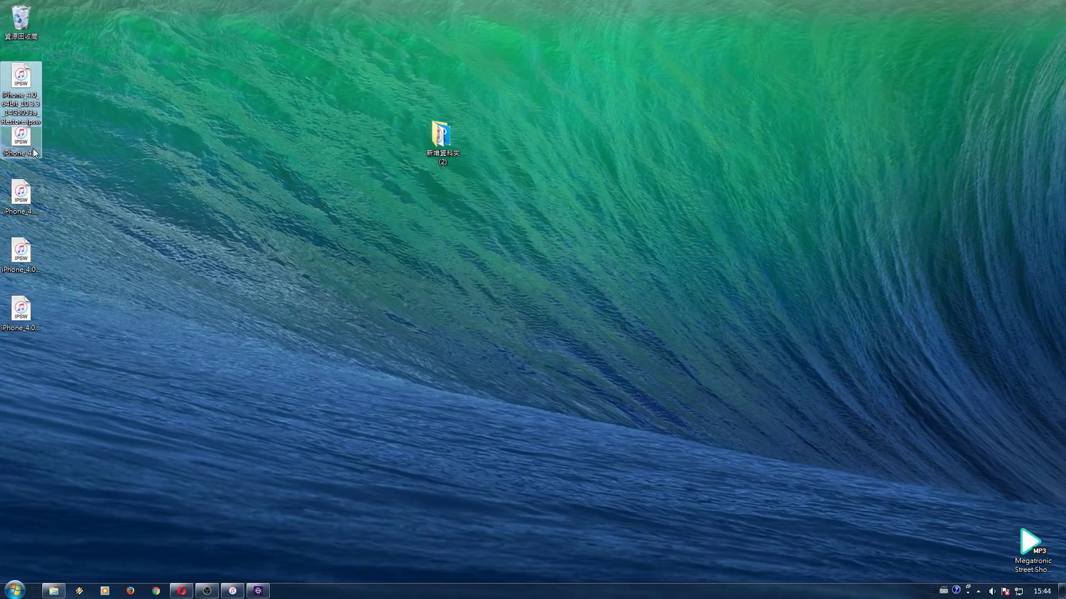
key(Down)
key(Down)
key(Down)
key(Down)
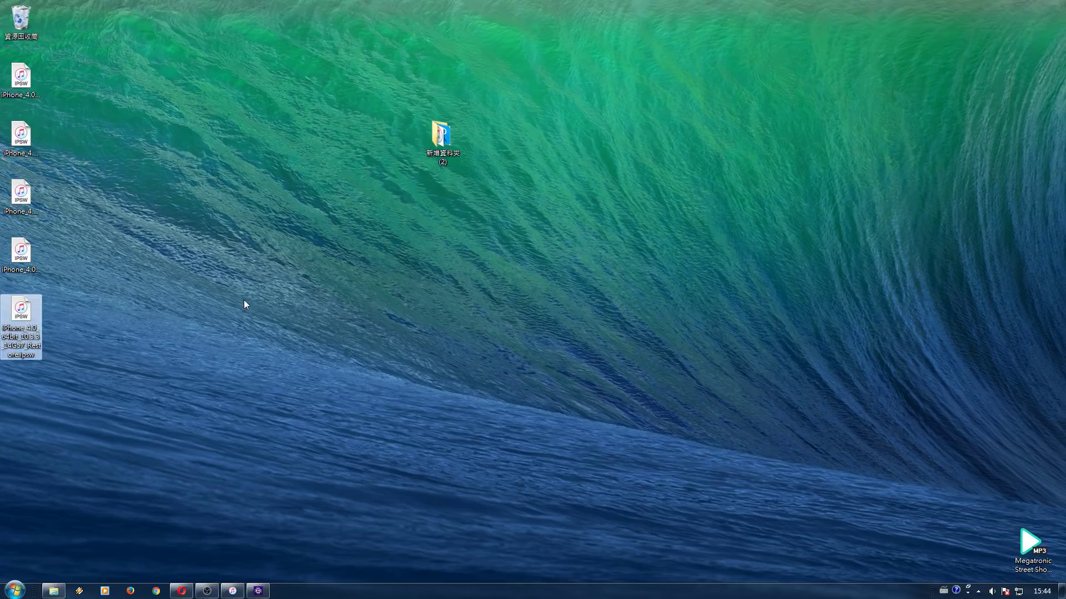
click(244, 304)
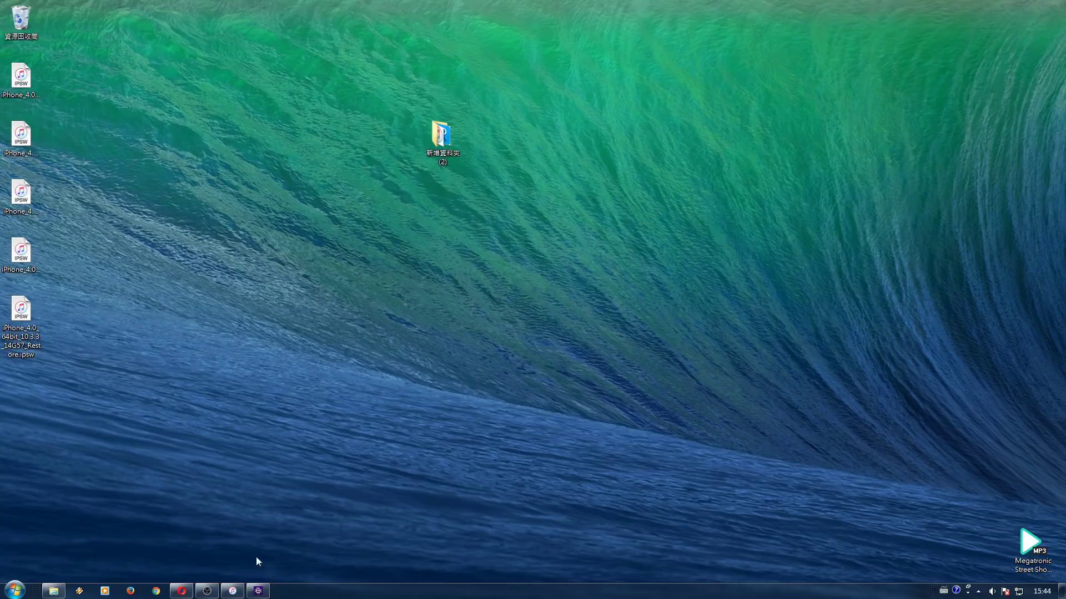
Bring back the iPhone Software Updates folder and iTunes, and minimize the folder window to leave the iPhone summary in view
click(232, 520)
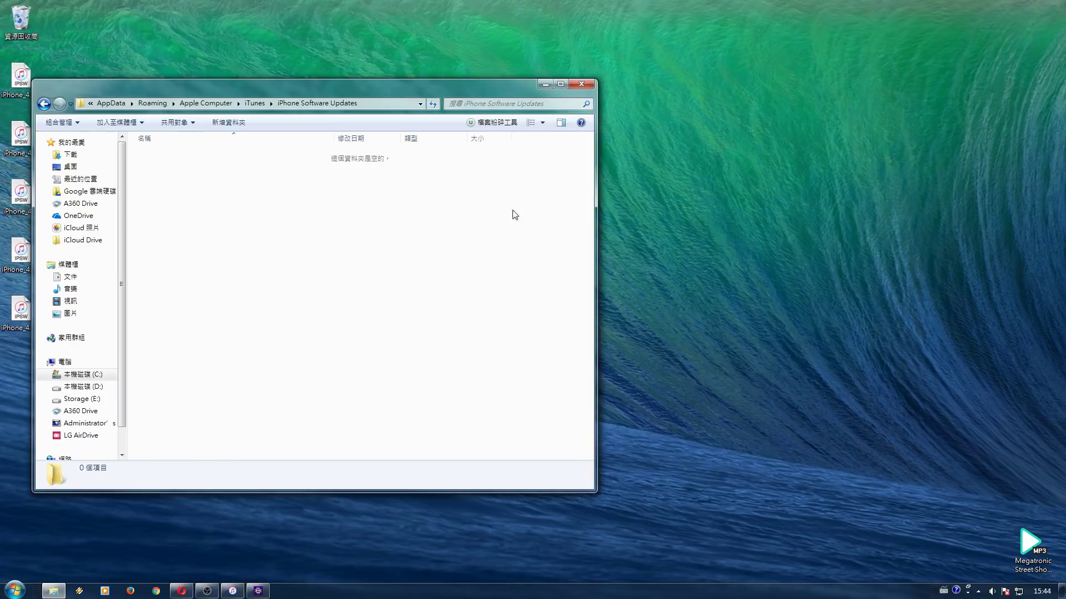
click(242, 591)
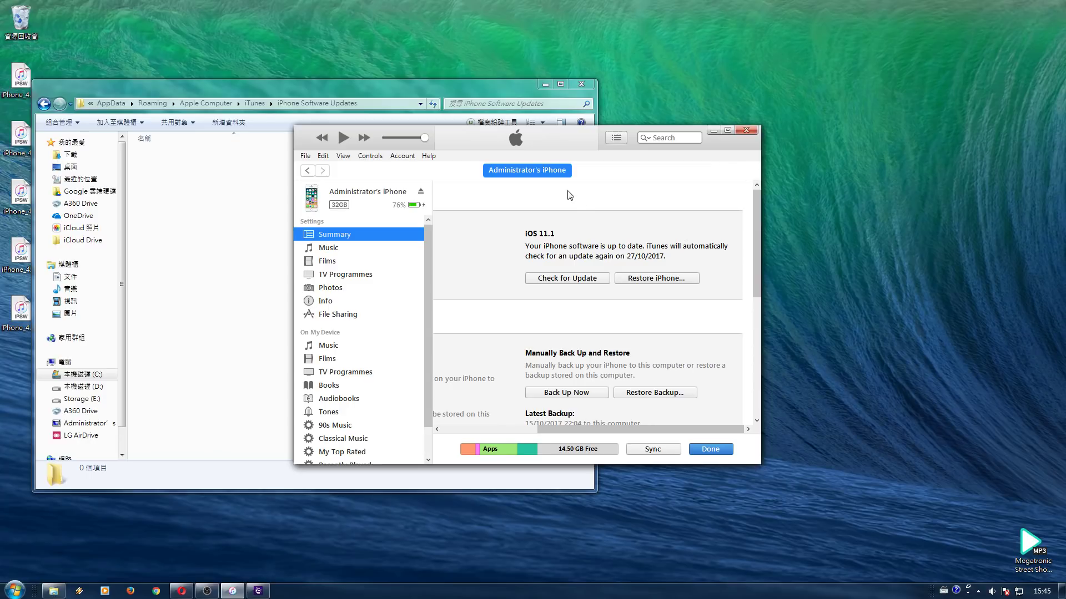
drag(512, 94, 541, 64)
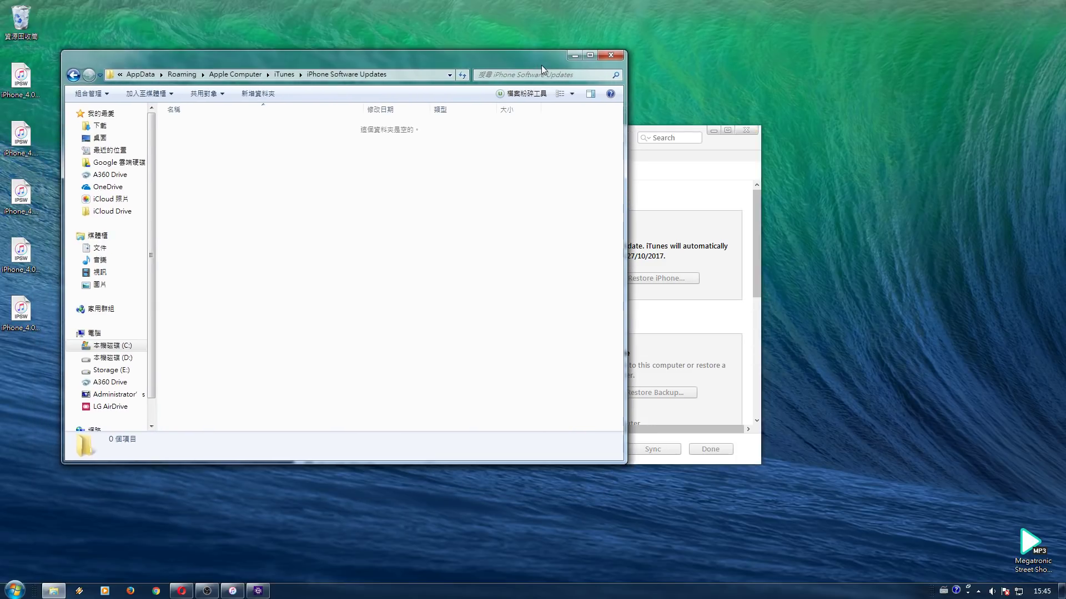
click(575, 55)
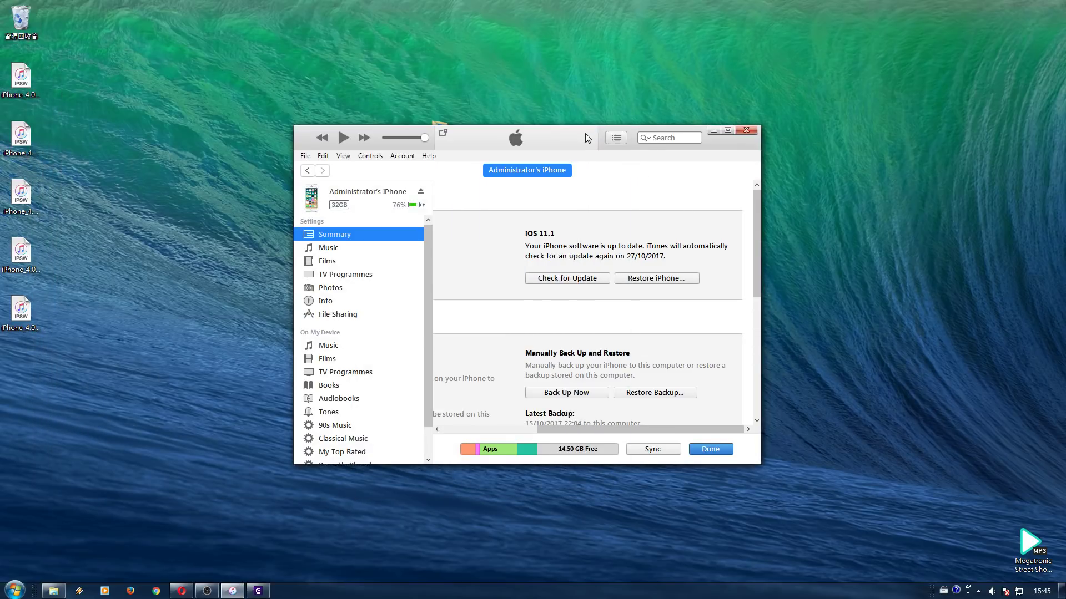
drag(585, 133, 654, 125)
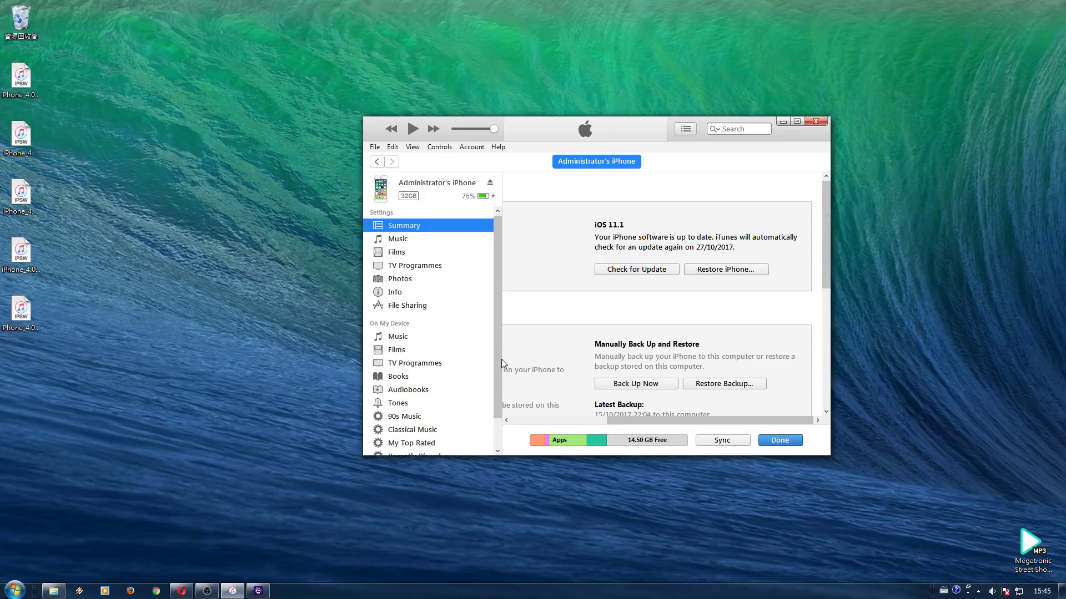
scroll(498, 366, down, 1)
scroll(498, 376, up, 1)
drag(825, 227, 829, 199)
drag(642, 125, 634, 138)
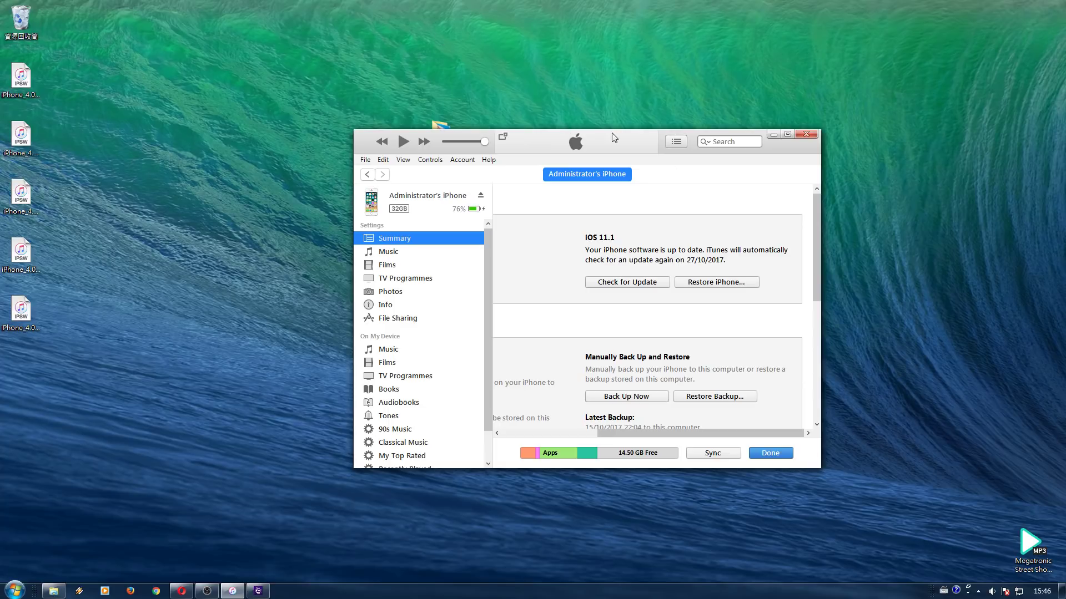
drag(622, 129, 620, 113)
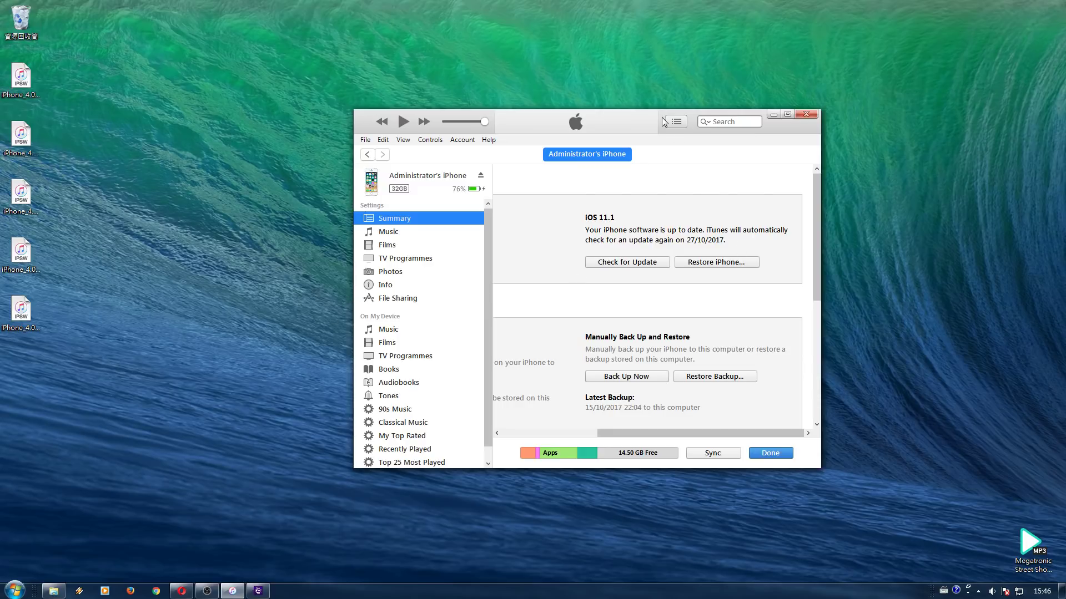
drag(662, 117, 639, 103)
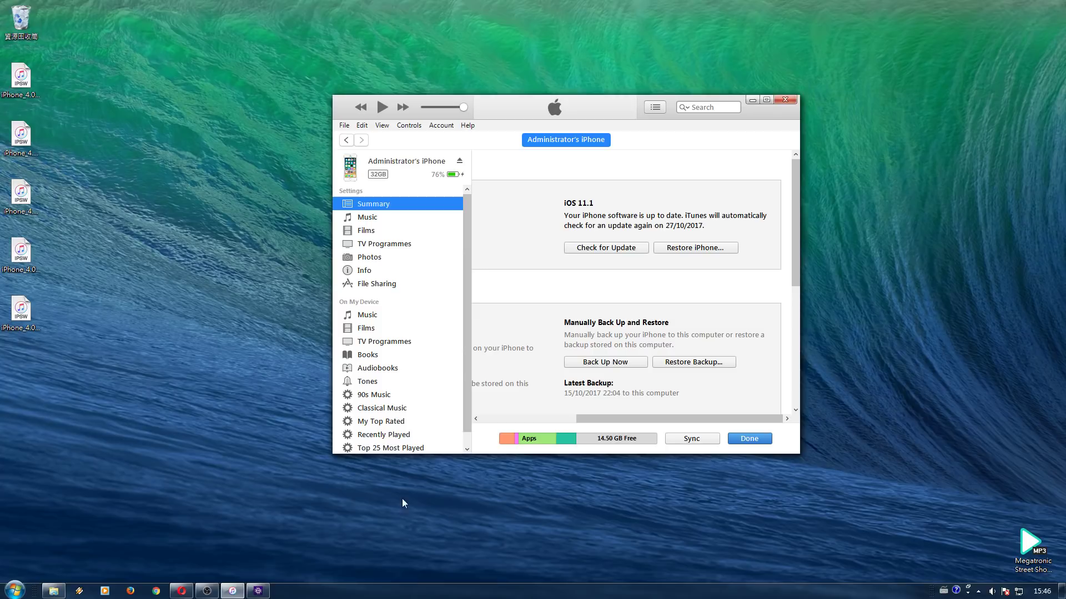
Switch to the Opera browser and look through the CPU-Z, AMD driver and Intel USB 3.0 driver download pages
click(190, 590)
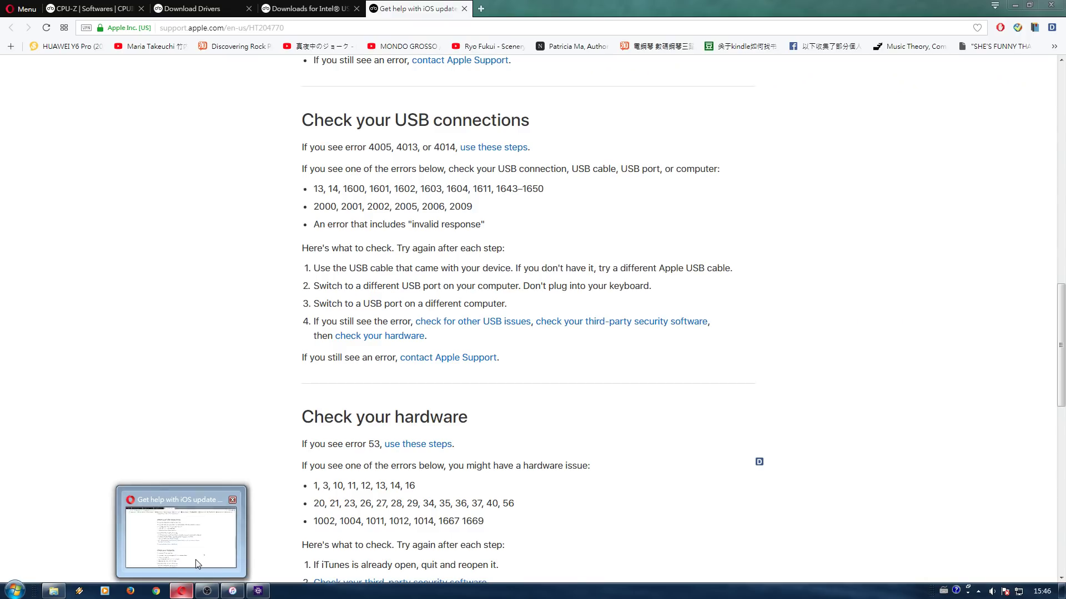
click(197, 9)
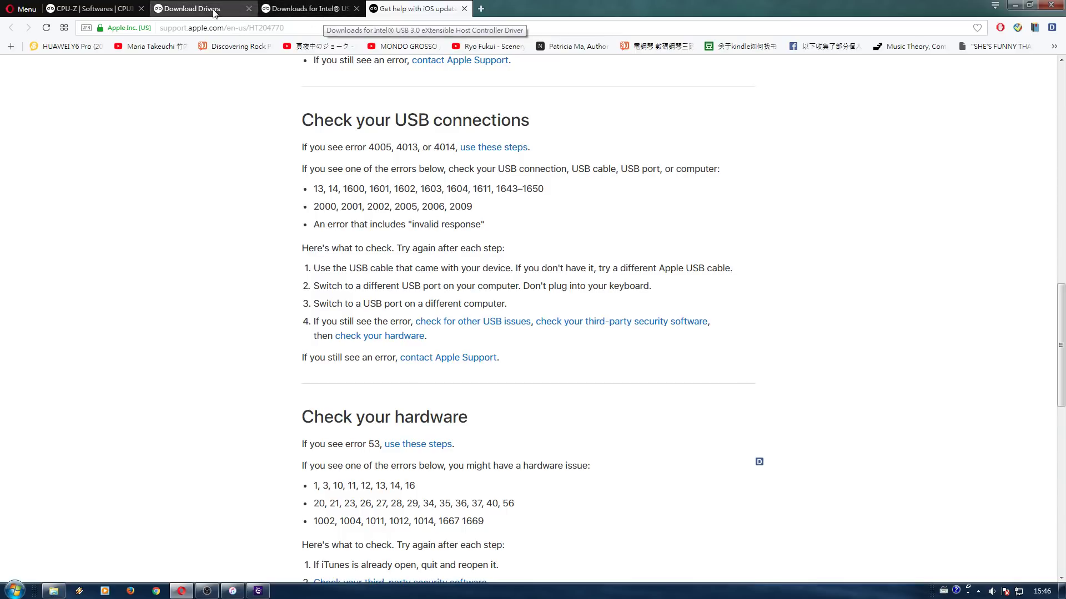
click(115, 10)
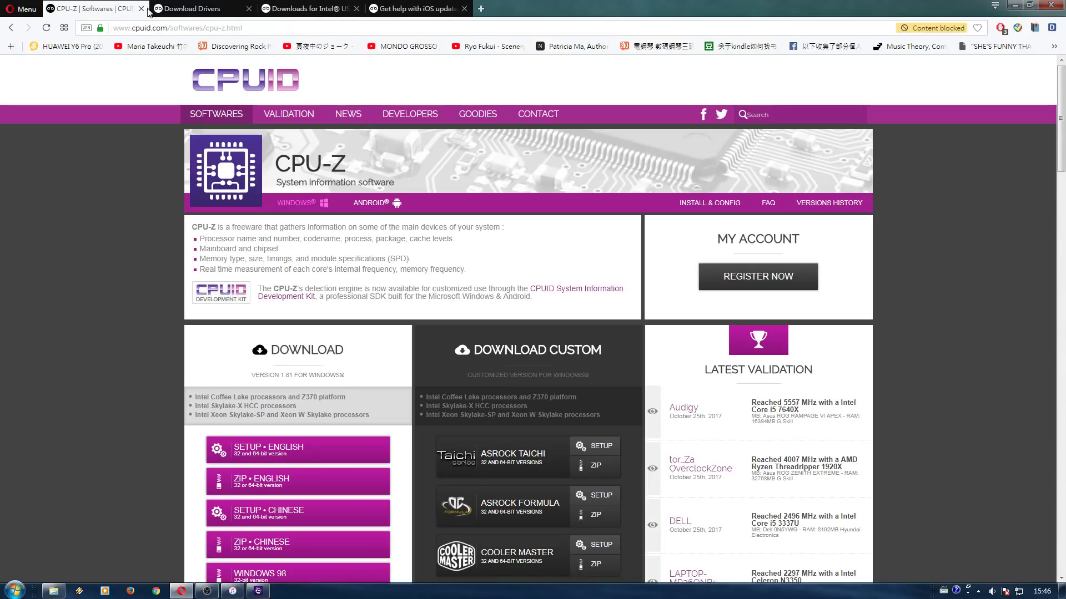
click(200, 9)
click(284, 9)
click(200, 9)
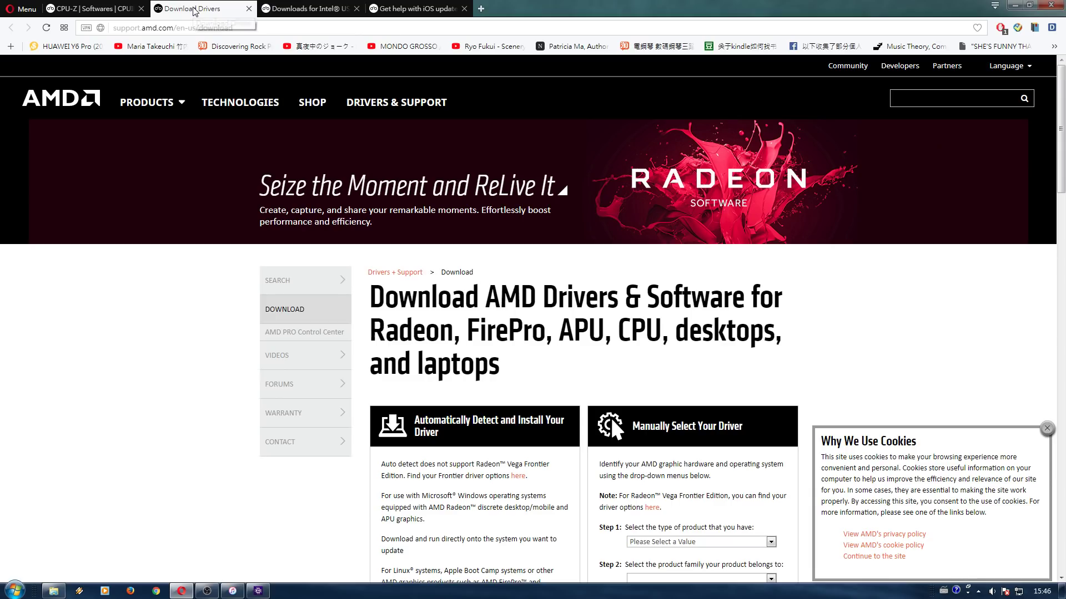
scroll(1063, 147, down, 7)
scroll(1063, 148, up, 7)
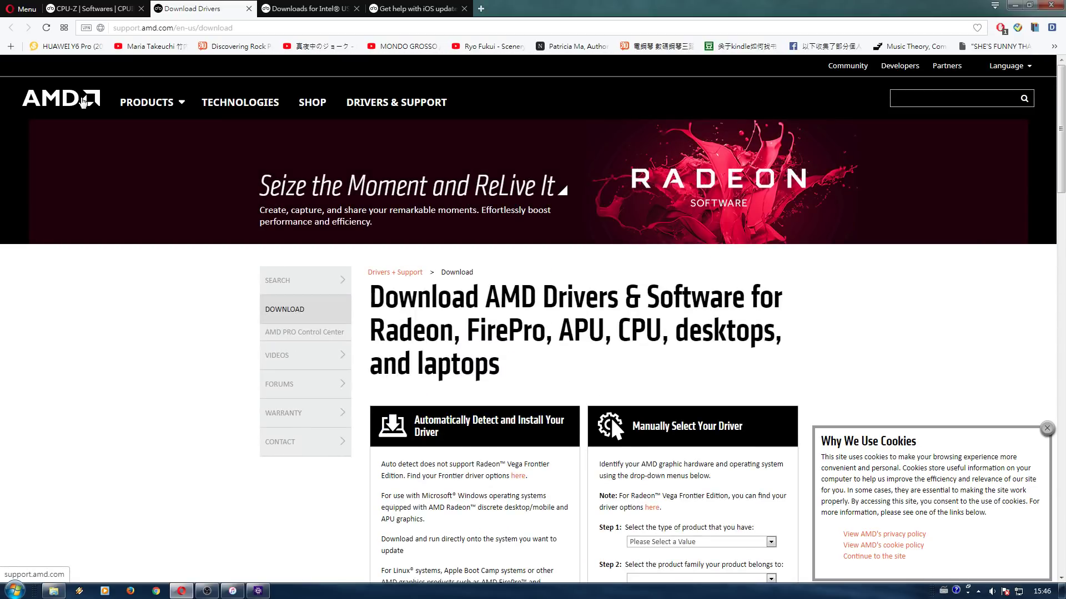
click(304, 9)
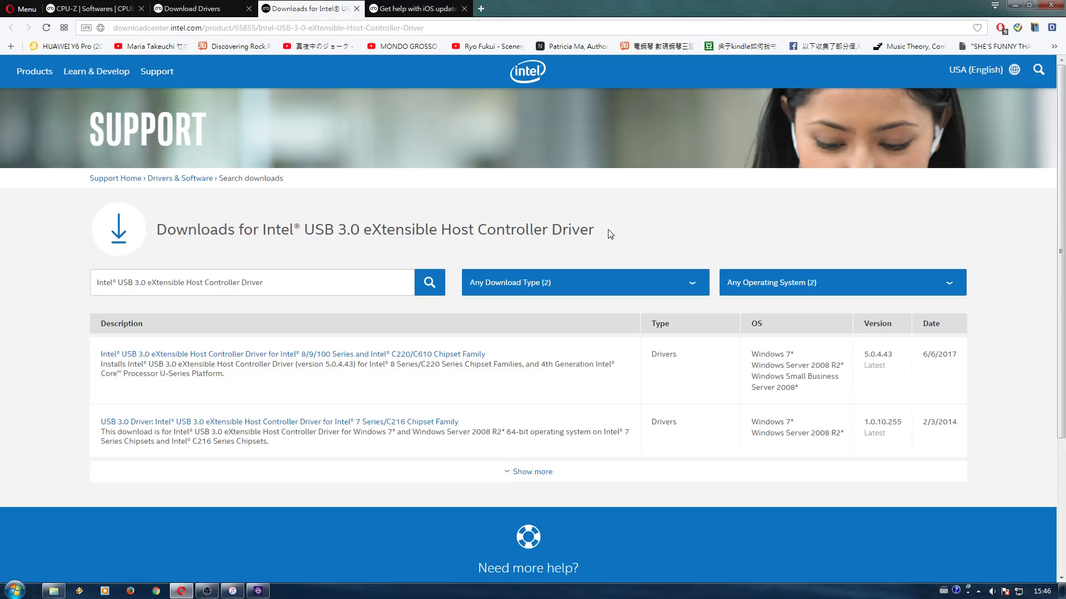
Return to the CPU-Z download page and bring up the CPU-Z program over it to view the processor details
click(105, 15)
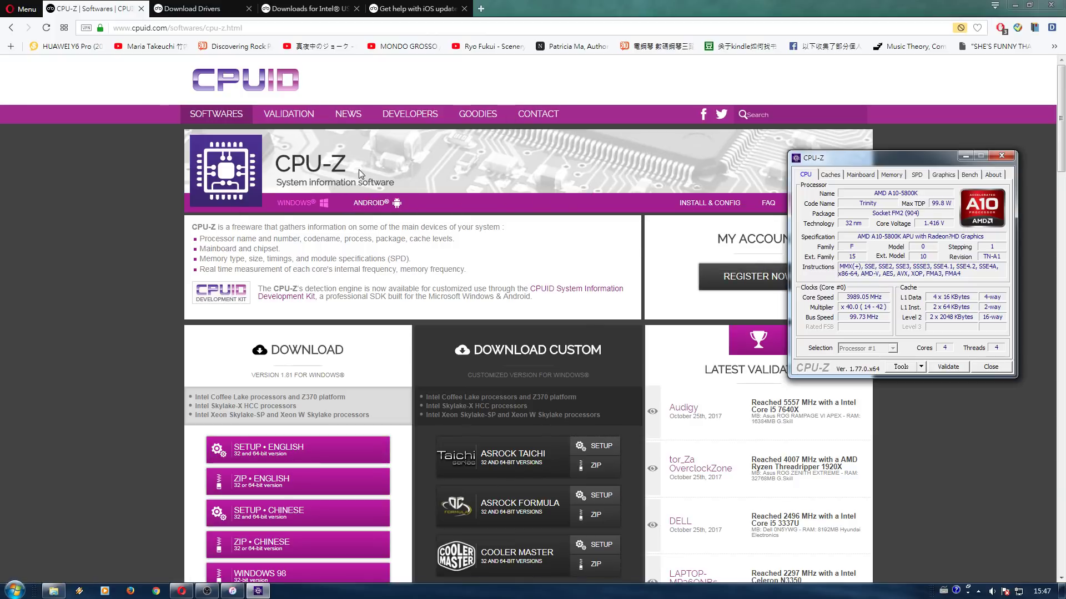
drag(867, 163, 801, 180)
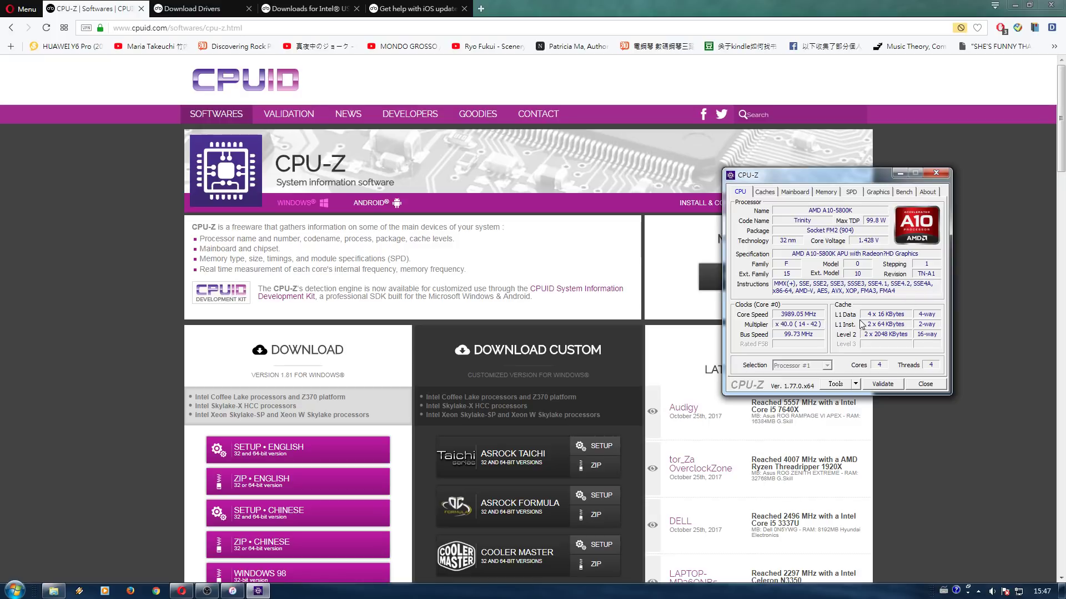
drag(851, 178, 889, 197)
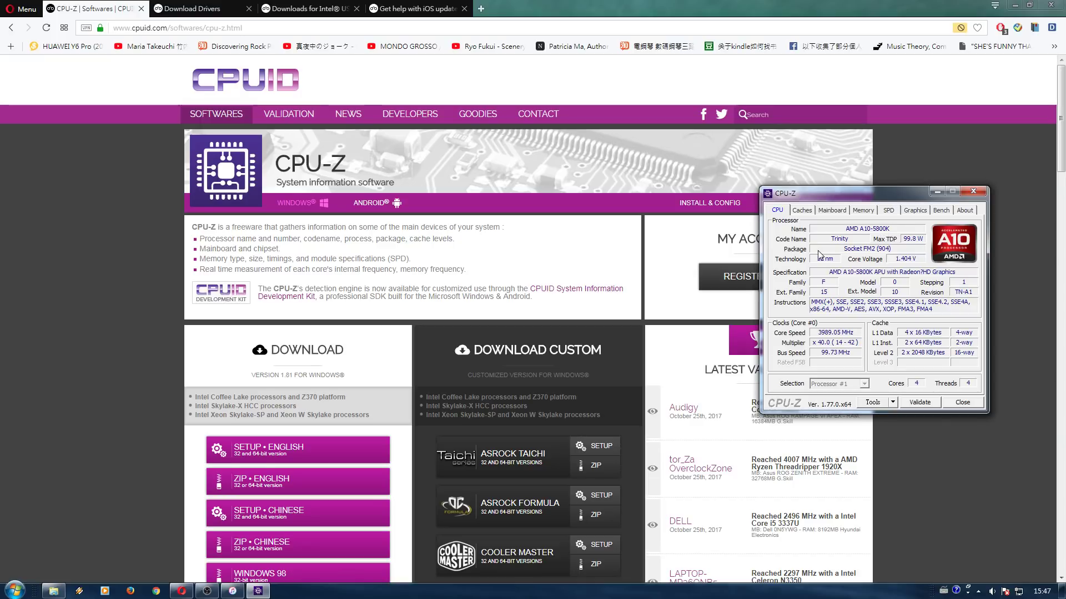
Review the cache and graphics details in CPU-Z and examine the mainboard manufacturer, model and chipset
click(805, 211)
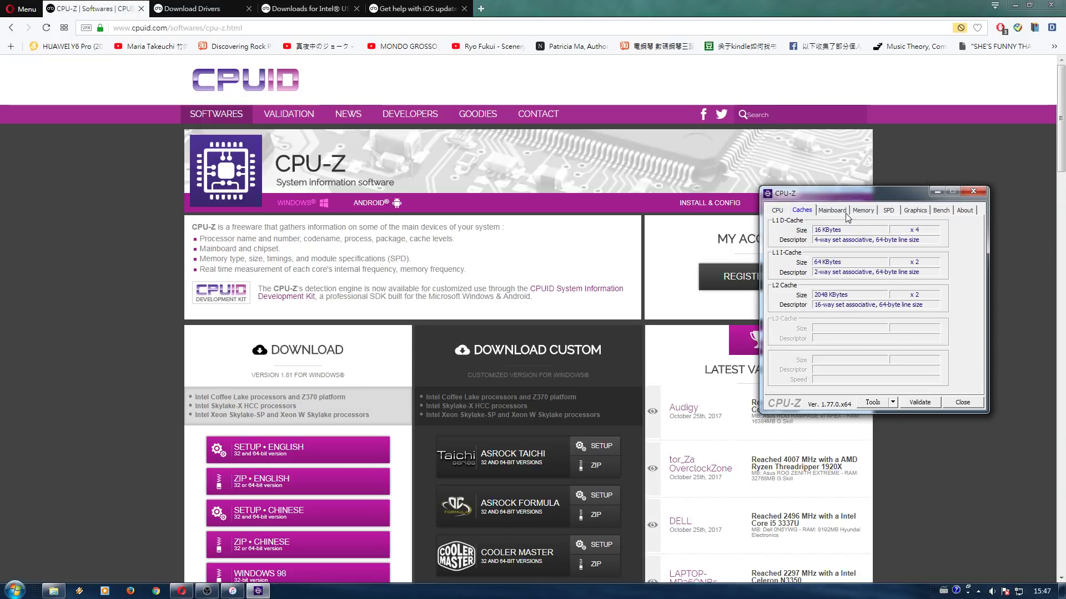
click(863, 210)
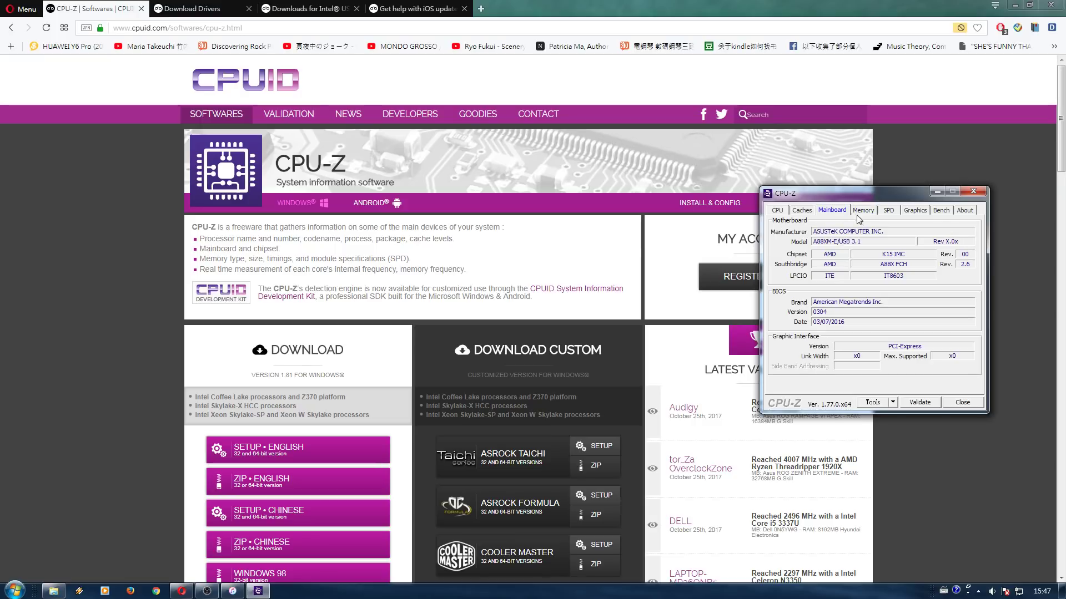
click(924, 211)
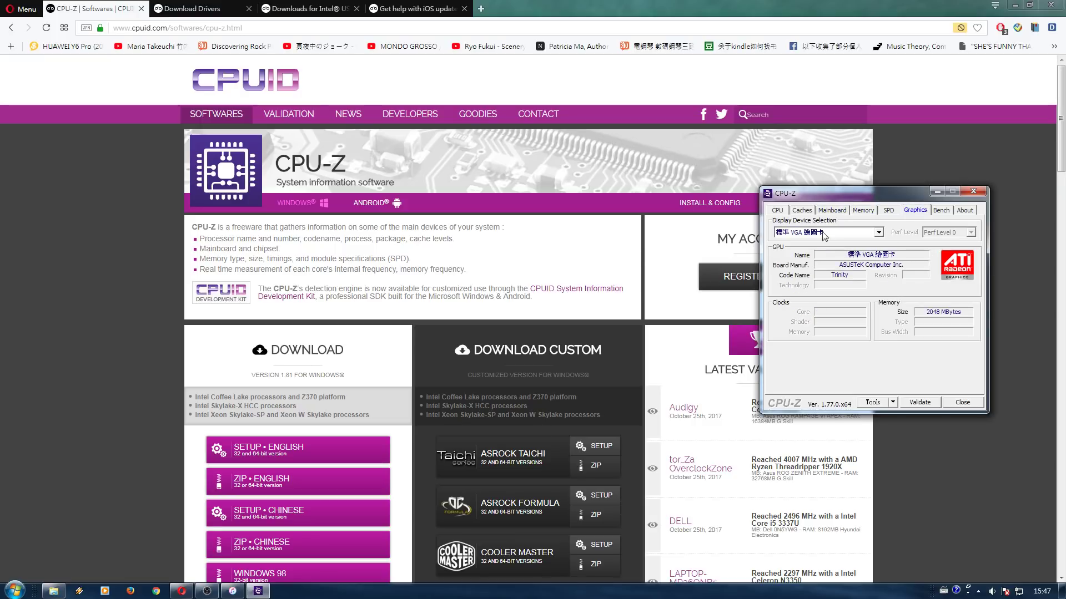
click(832, 210)
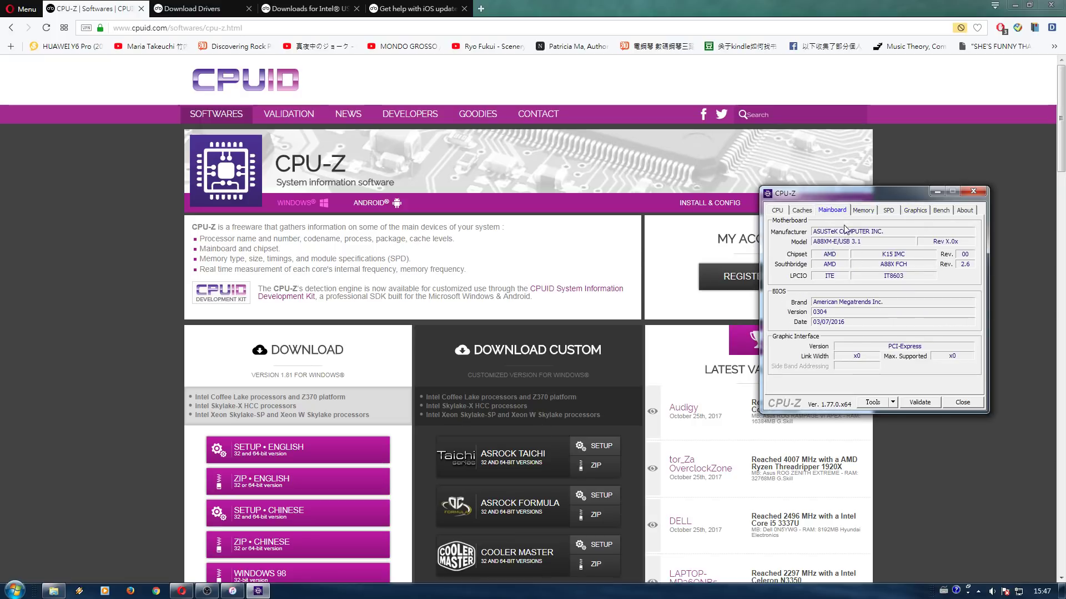
drag(839, 212, 864, 229)
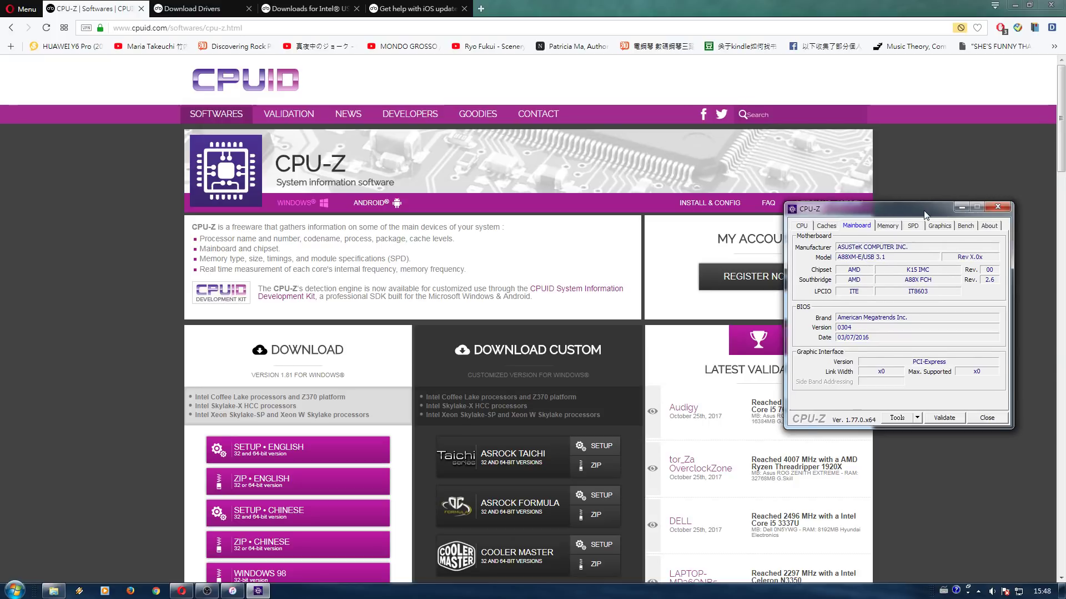
drag(916, 207, 855, 227)
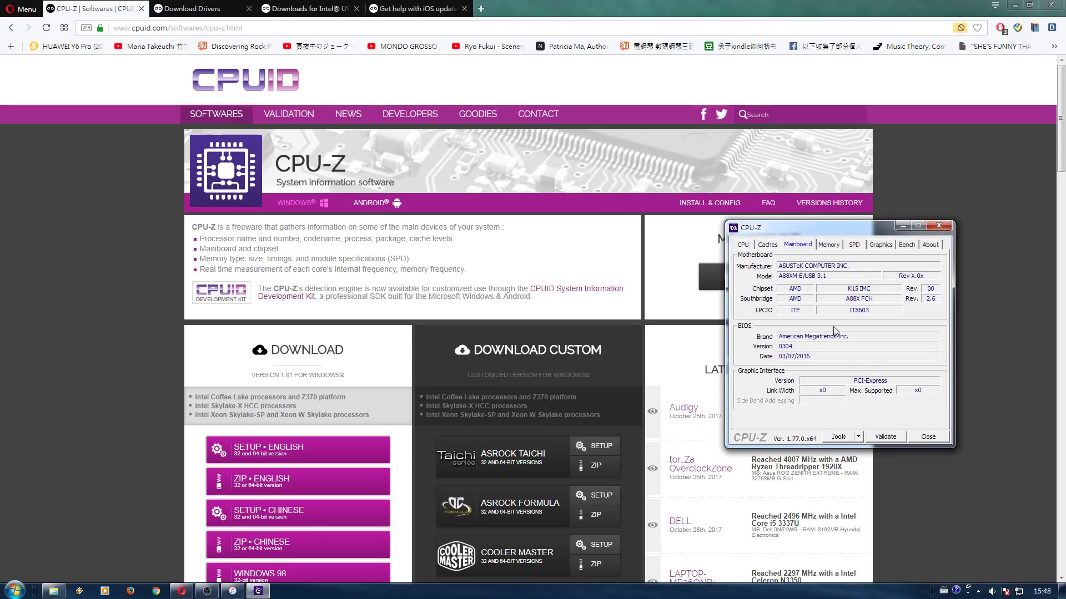
Review the automatic and manual driver options on AMD's download page, and display the Intel USB 3.0 eXtensible Host Controller Driver downloads
click(220, 10)
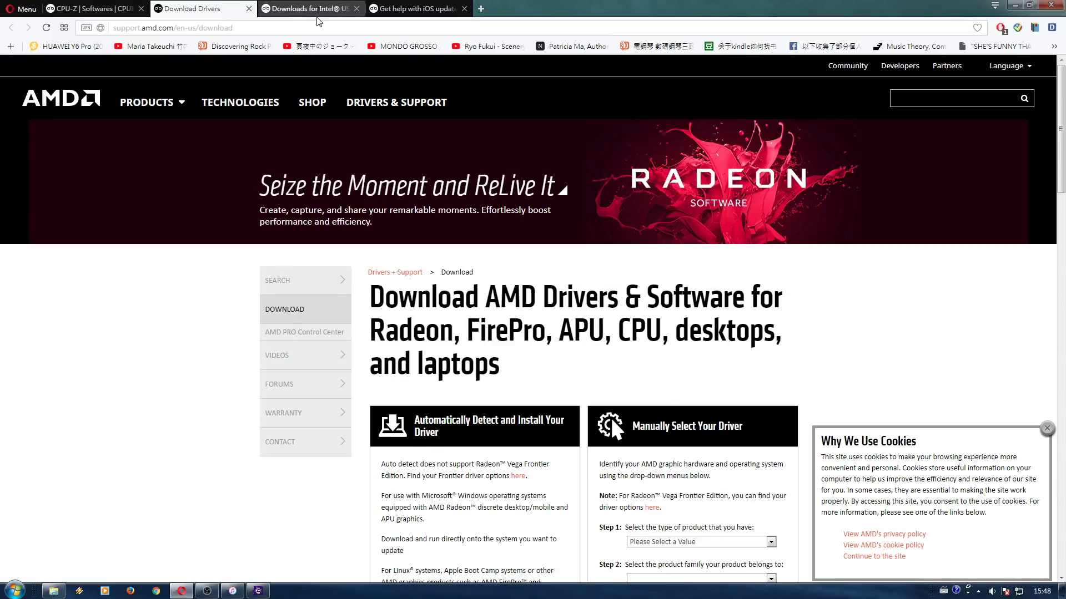
click(324, 11)
click(200, 10)
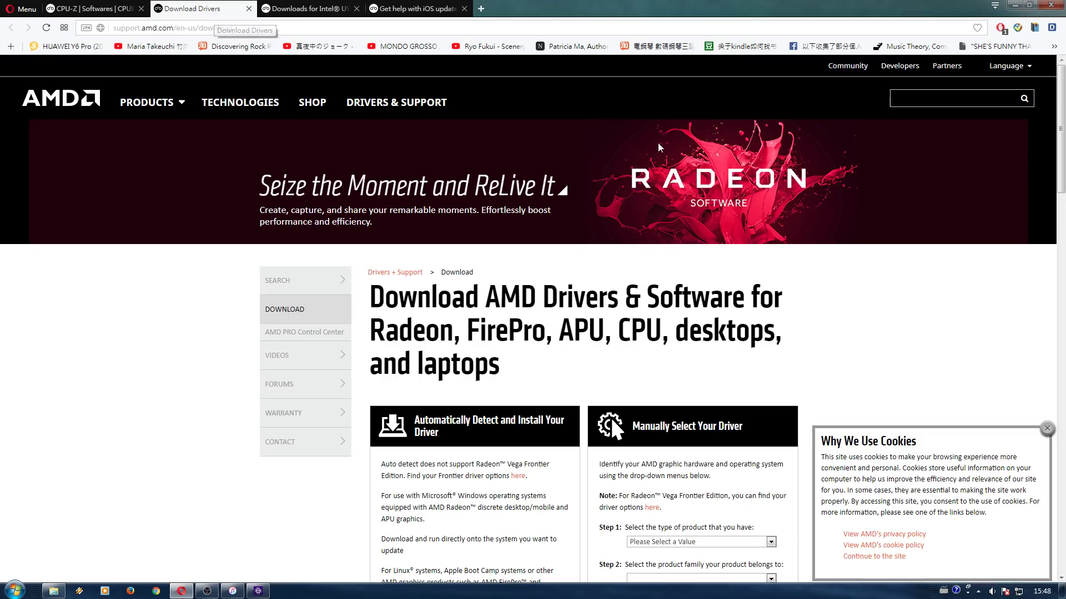
drag(1056, 124, 1061, 67)
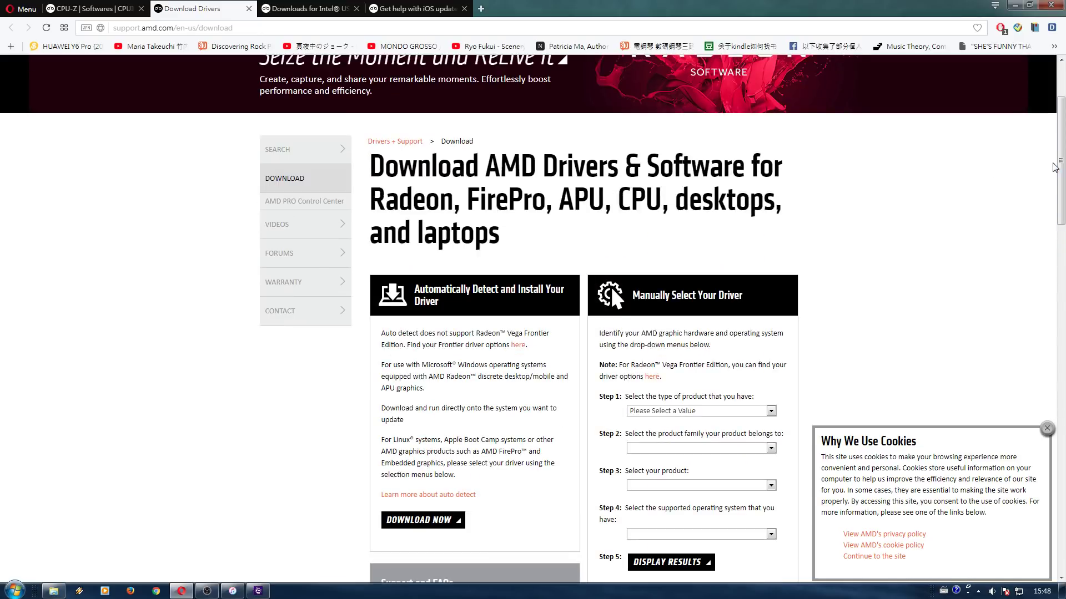
click(95, 8)
click(214, 9)
click(302, 9)
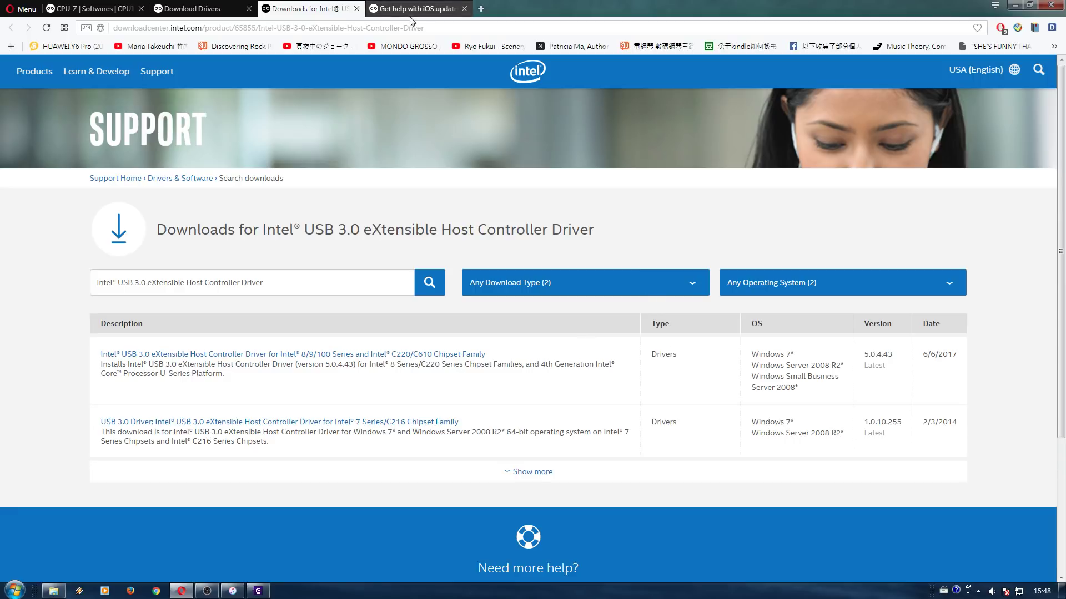
Switch to iTunes with the connected iPhone's summary and minimize the CPU-Z window
click(254, 591)
click(232, 591)
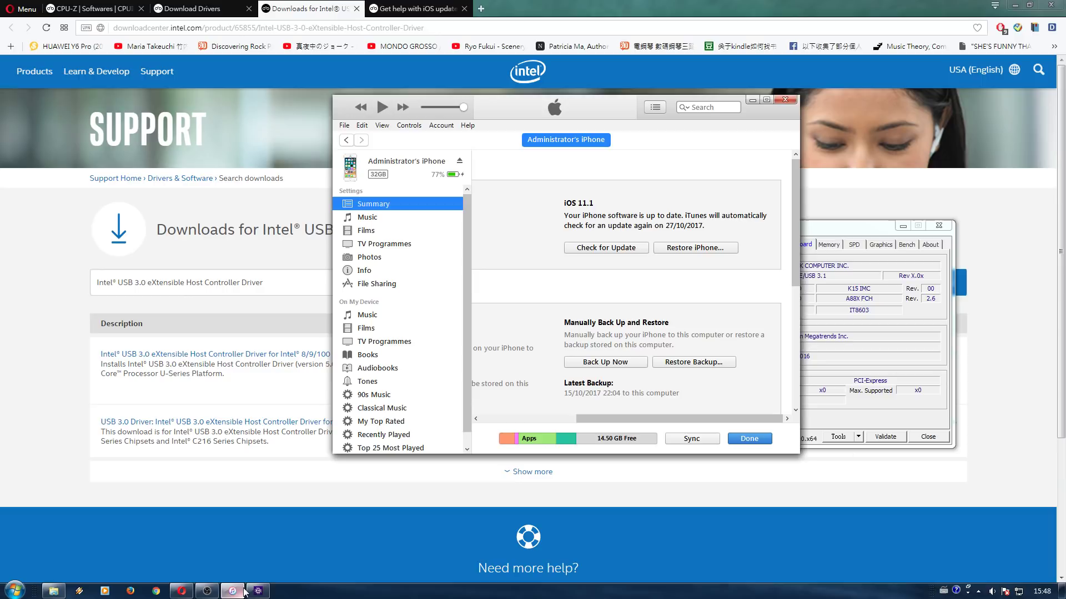
click(902, 225)
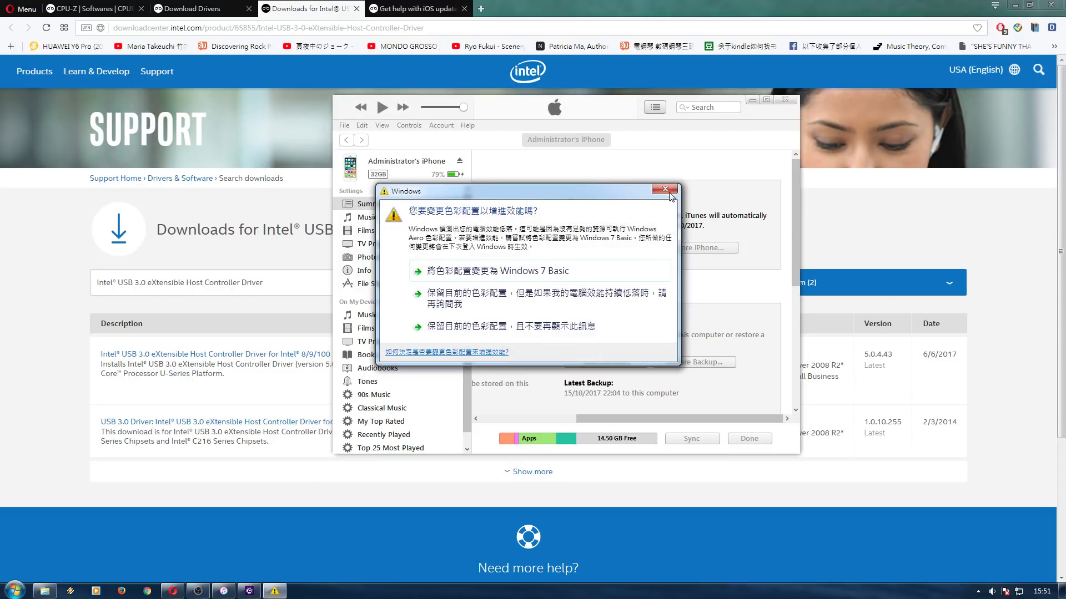
Dismiss the Windows color scheme performance prompt without switching to Windows 7 Basic
click(671, 194)
click(615, 328)
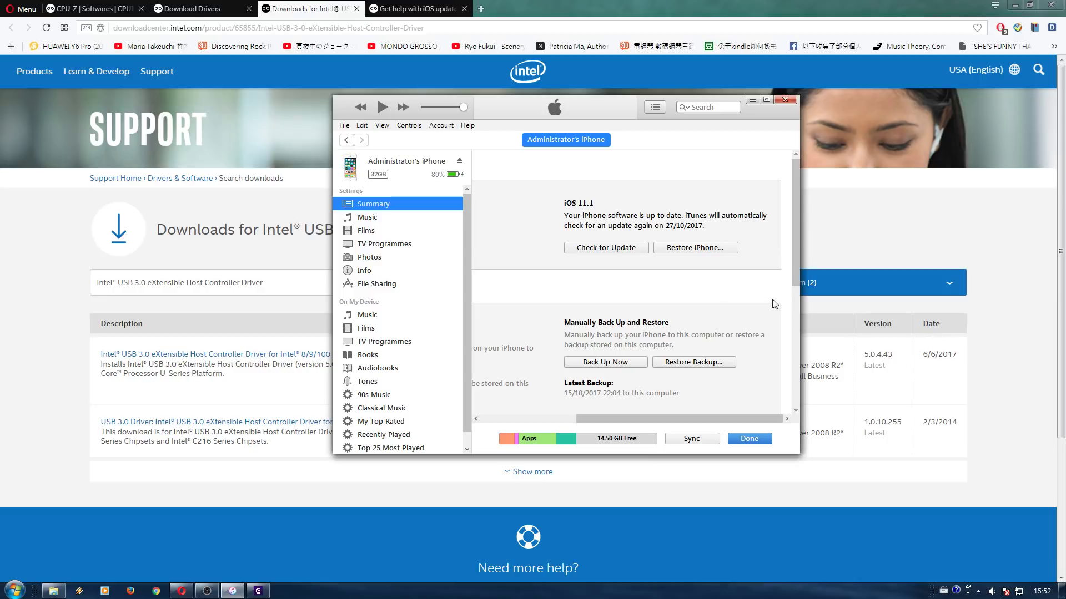
Try to restore the connected iPhone from its iTunes summary and close the Find My iPhone alert
click(689, 251)
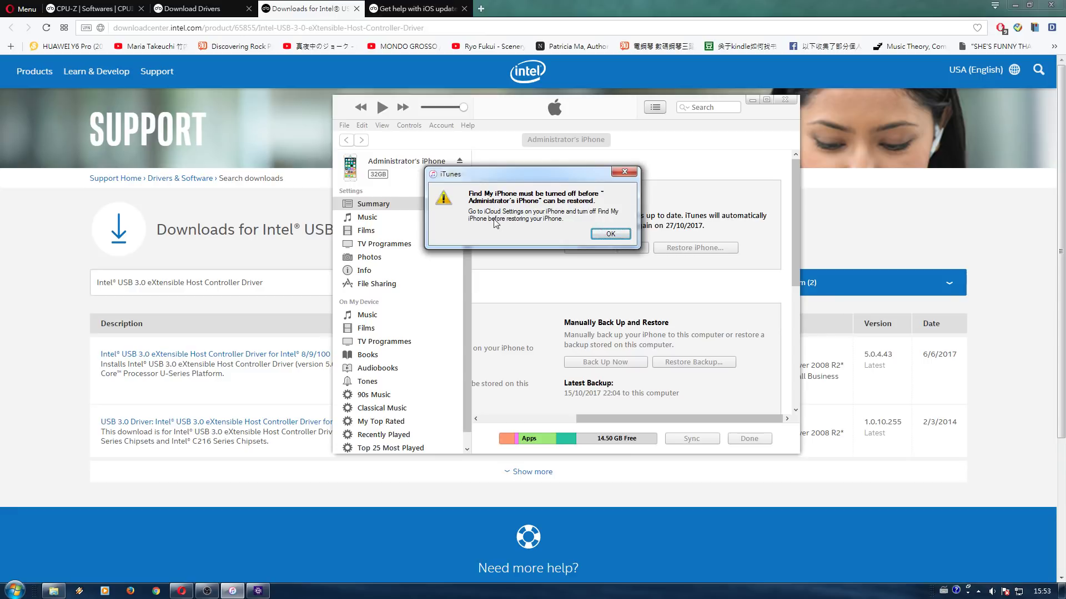
drag(570, 176, 666, 168)
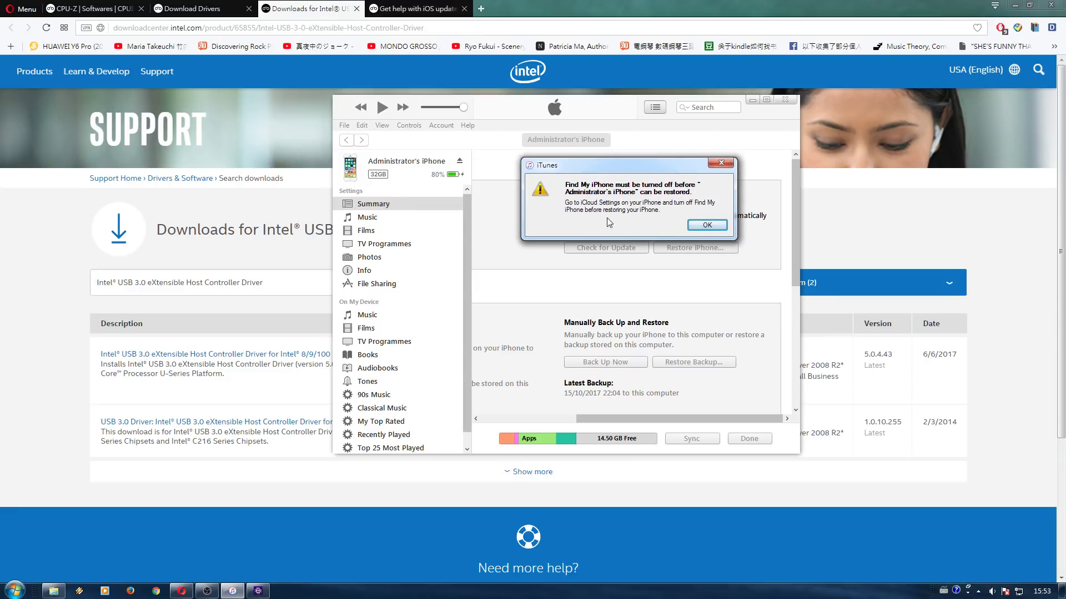
click(708, 225)
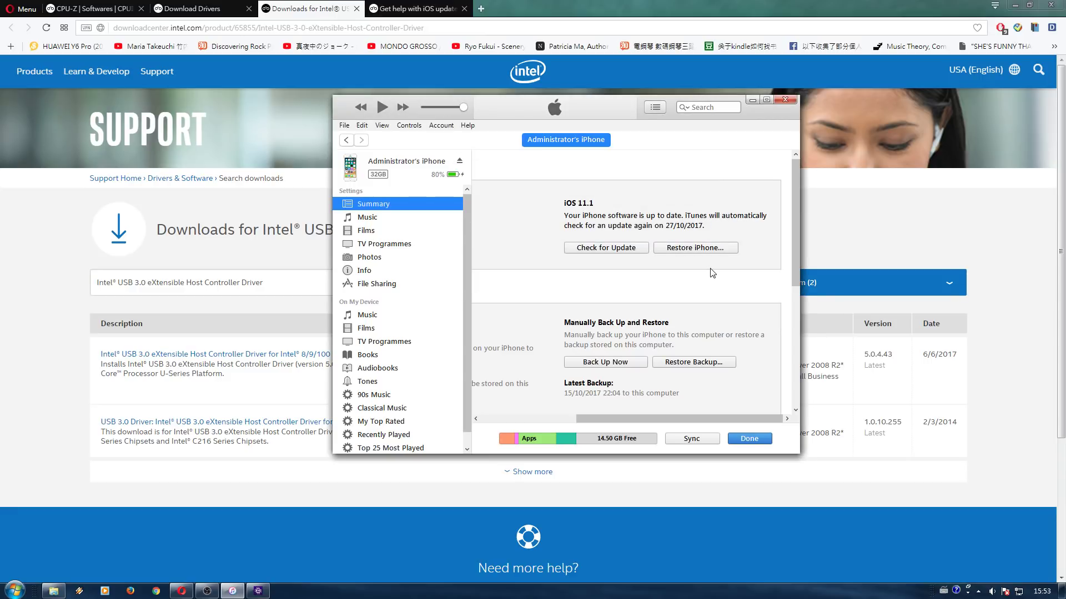